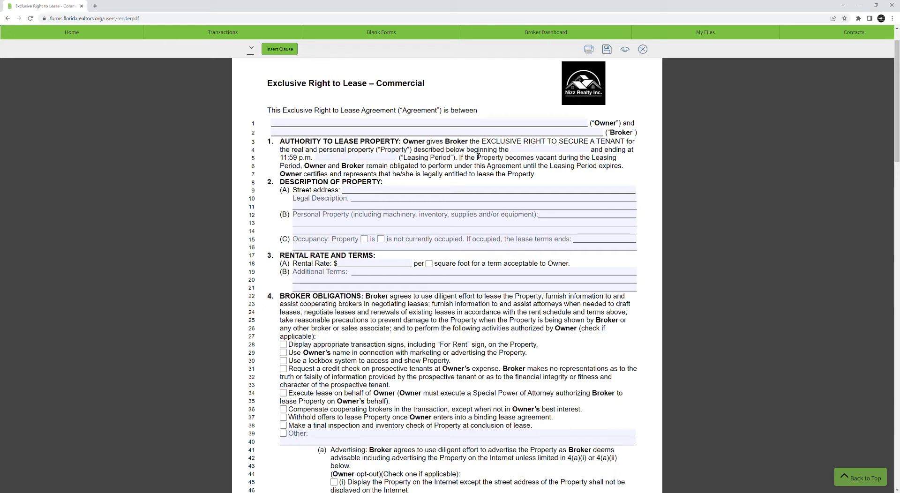
Enter the owner's full name in the Owner line of the Exclusive Right to Lease agreement
scroll(478, 157, "down", 5)
scroll(467, 176, "up", 6)
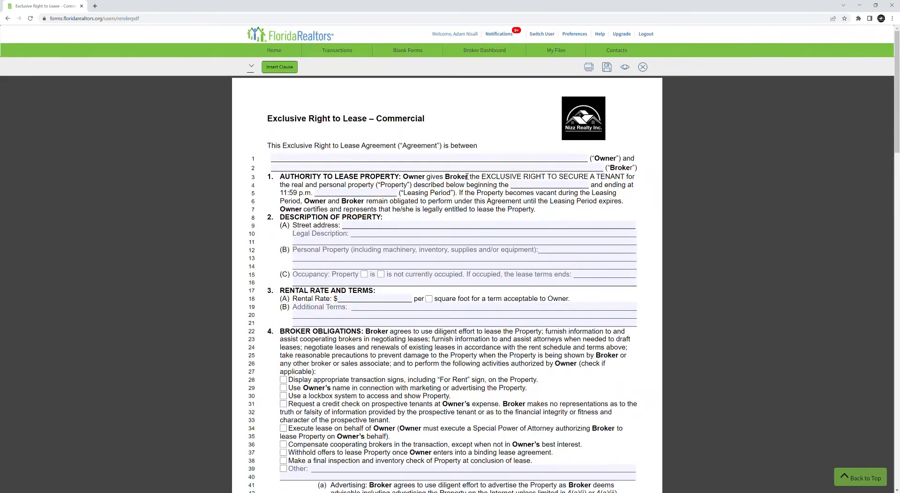
scroll(466, 176, "down", 1)
left_click(458, 126)
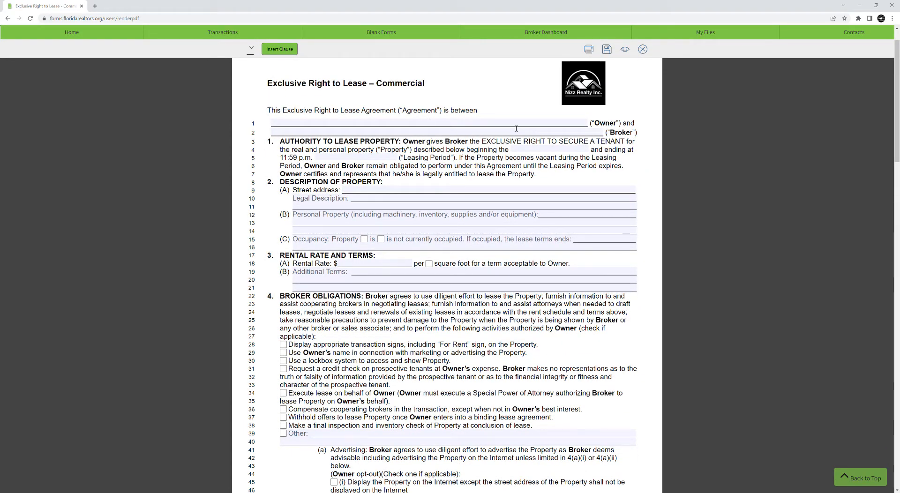
type("Billy Bob")
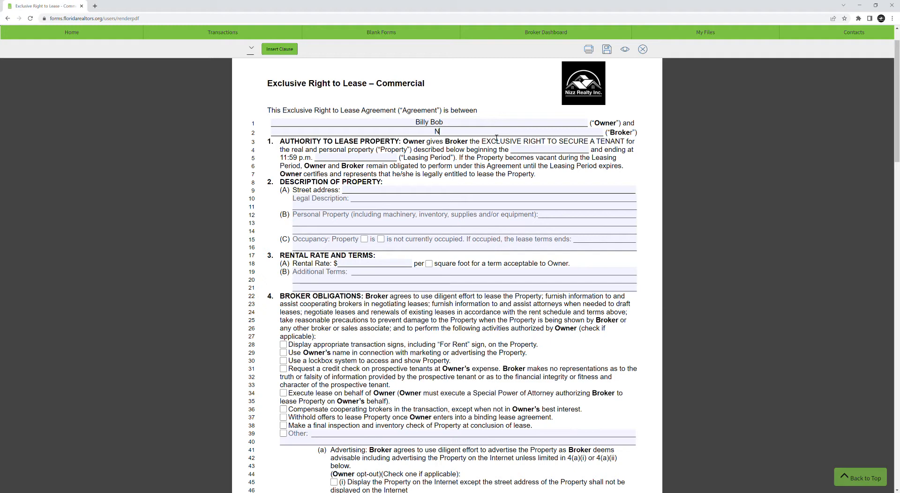
Fill in the Broker line with "Nizz Realty Inc." followed in parentheses by the agent's full name and "as listing agent"
type("Nizz Realty Inc.")
type("(")
type("Susan")
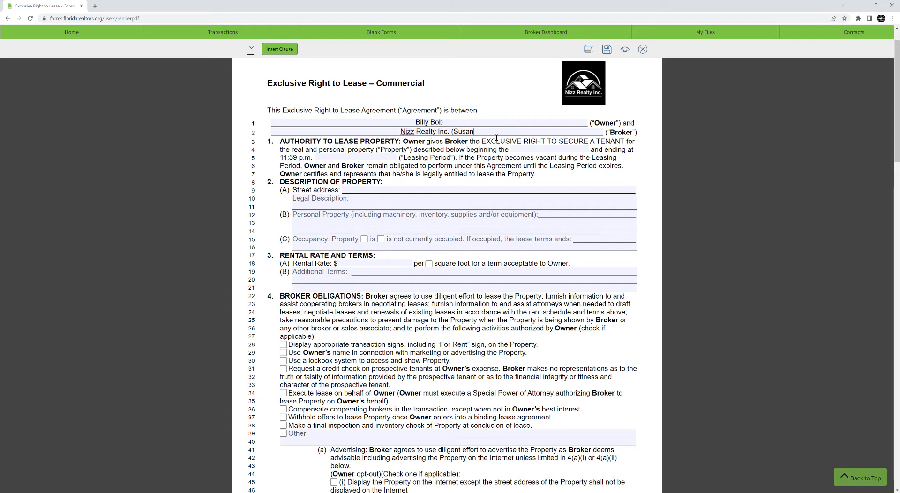
type(" Doe")
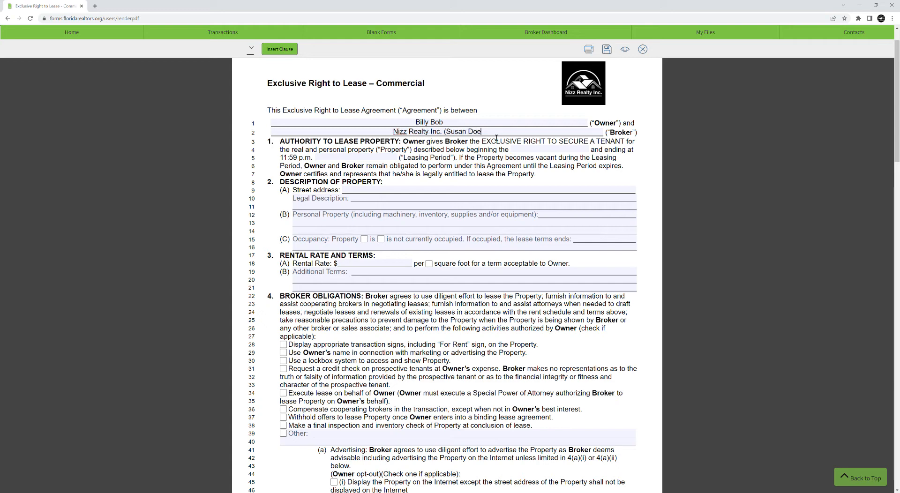
type(" as listin")
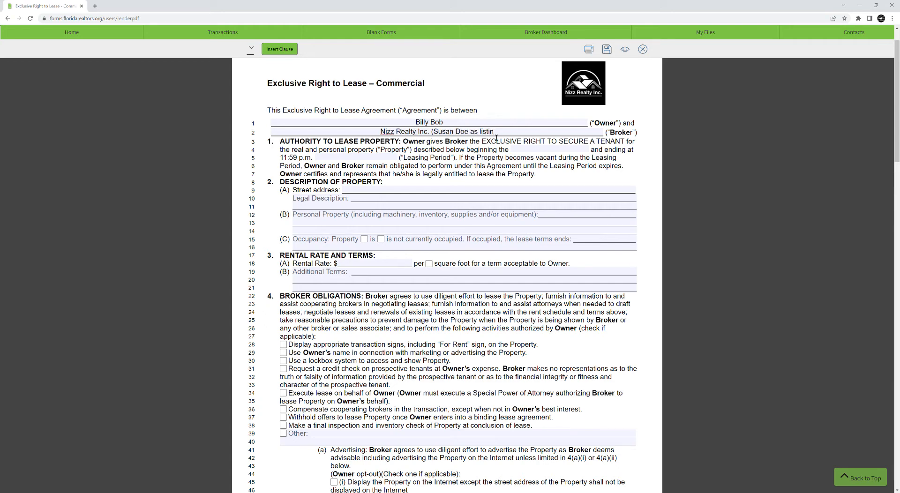
type("g agent")
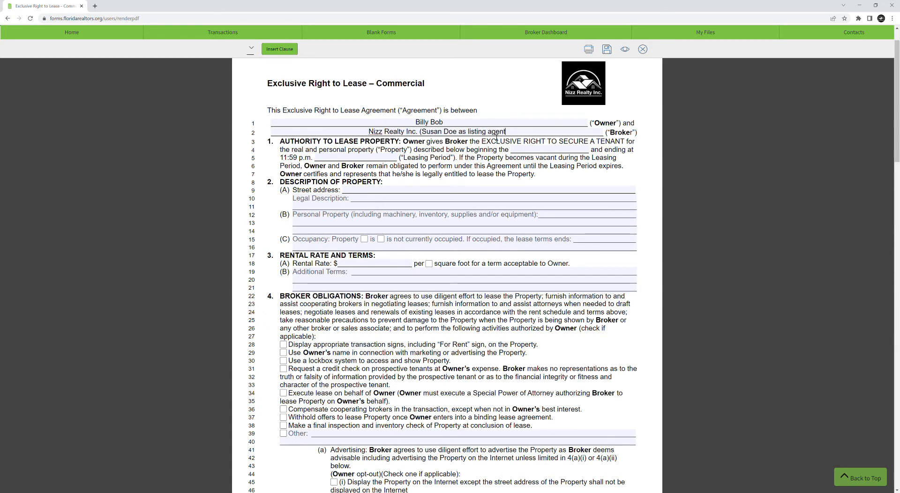
type(")")
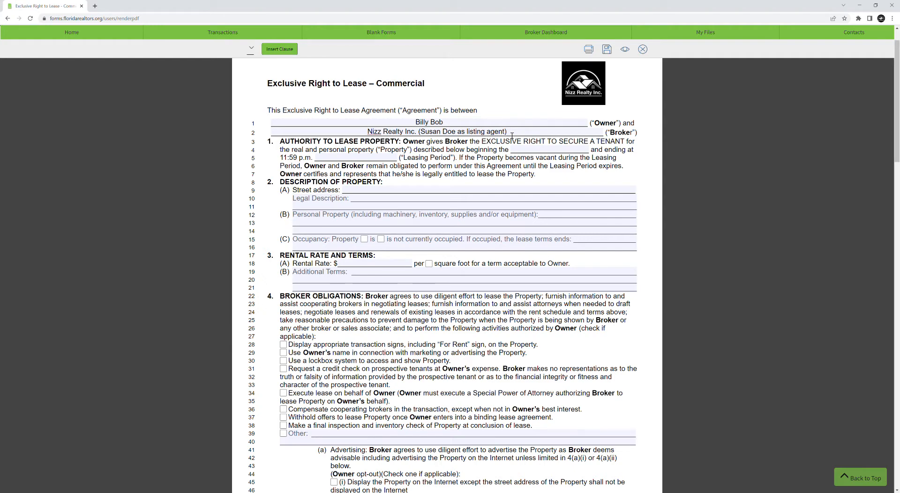
left_click_drag(512, 136, 420, 137)
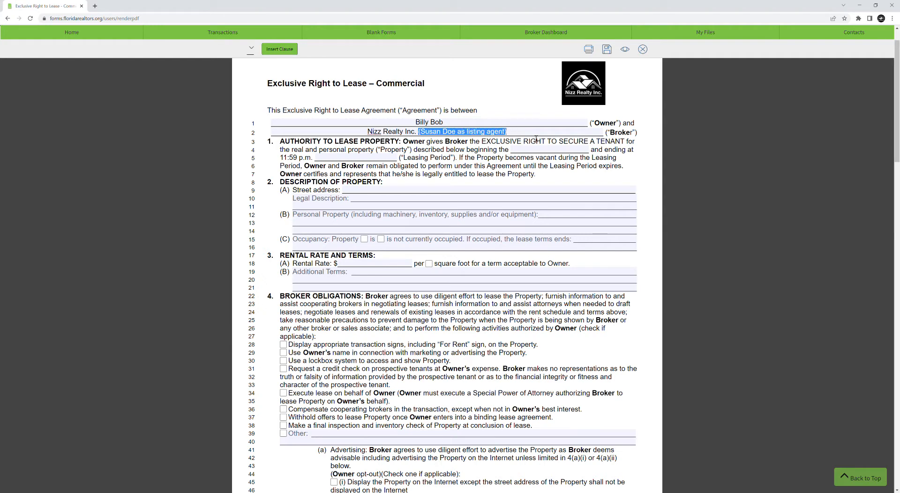
left_click(421, 139)
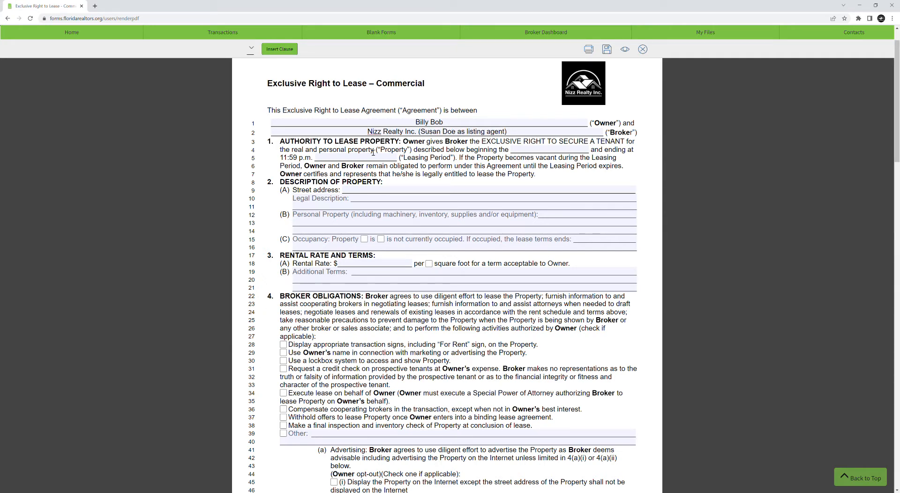
Set the leasing period in section 1 to begin May 5, 2022 and end May 4, 2023
left_click(546, 150)
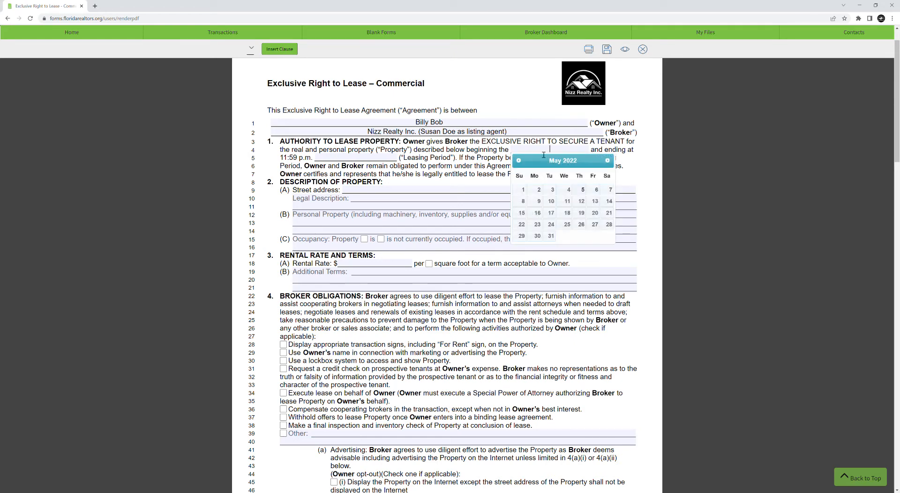
left_click(583, 189)
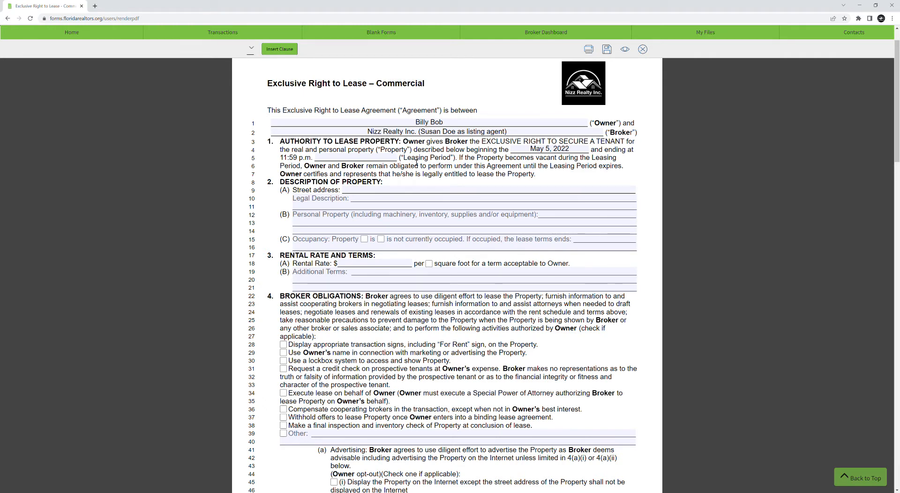
left_click(385, 162)
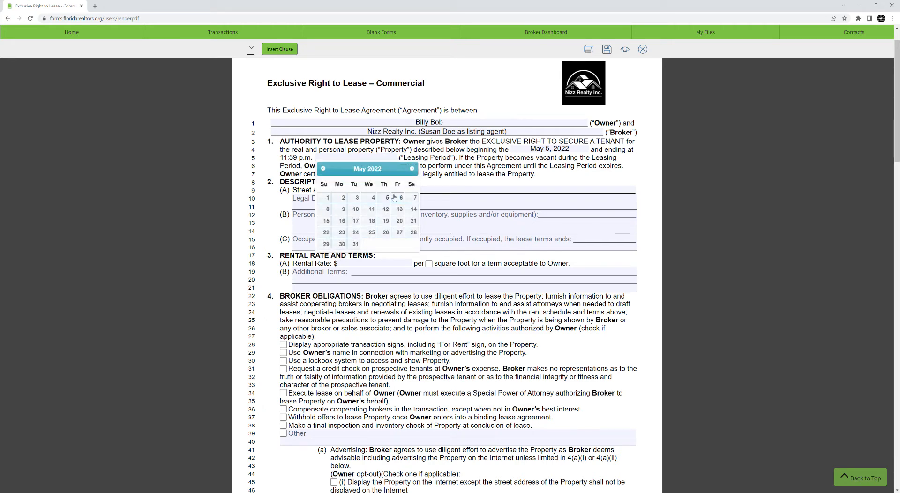
left_click(377, 197)
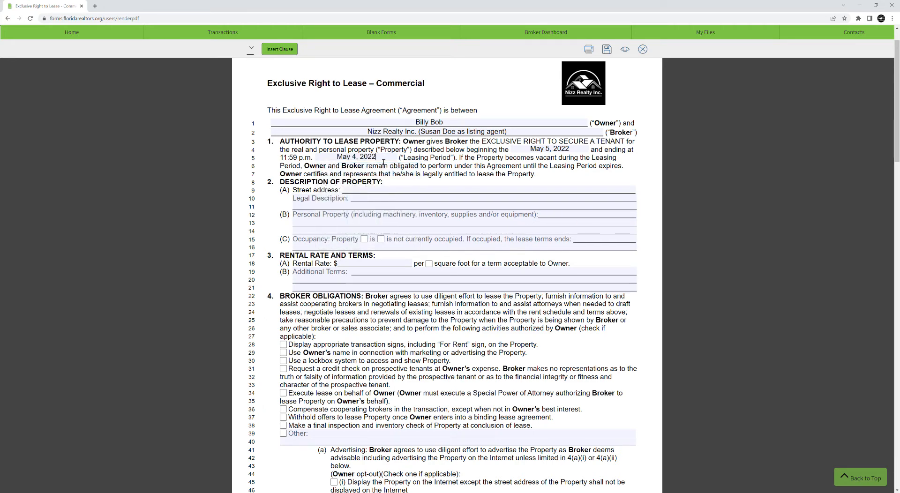
key("BackSpace")
type("3")
key("BackSpace")
type("5")
key("BackSpace")
type("4")
Fill in the property's full street address with city, state and ZIP code in section 2(A)
left_click(367, 192)
type("123 Happy St. Miami, FL 3333")
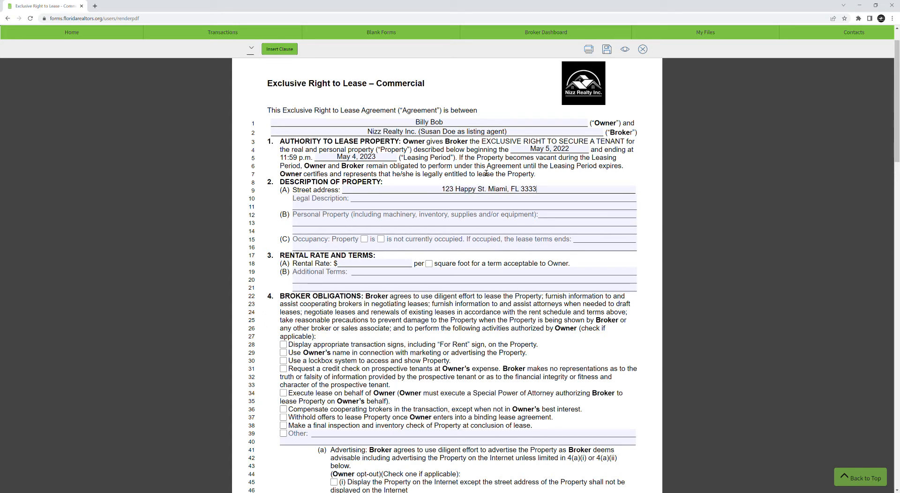
type("3")
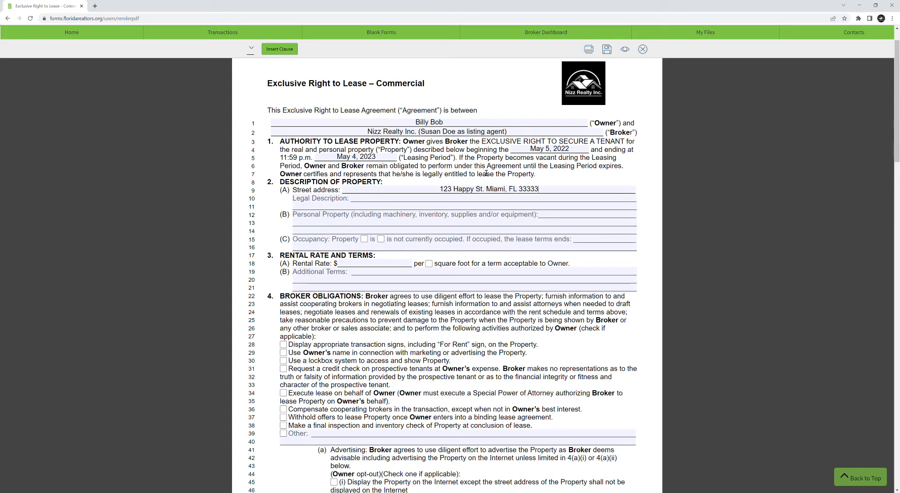
Enter "See Exhibit A" as the legal description and "See Exhibit B" for the personal property
left_click(392, 205)
type("See Exhibit A")
left_click(429, 225)
left_click(557, 214)
type("See Exhibit B")
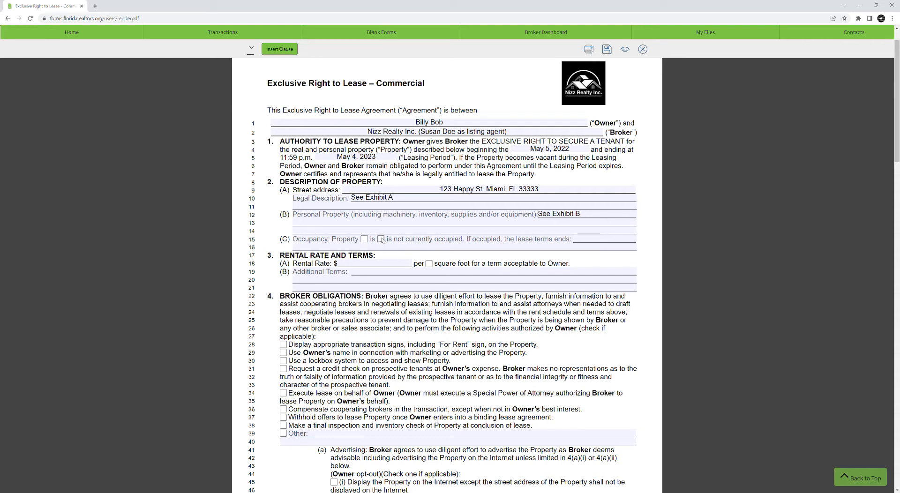
Mark the property as not currently occupied in section 2(C)
left_click(381, 239)
left_click(364, 240)
left_click(380, 240)
Set the rental rate in section 3(A) to $10,000.00 with the per square foot option unchecked
left_click(429, 264)
left_click(429, 264)
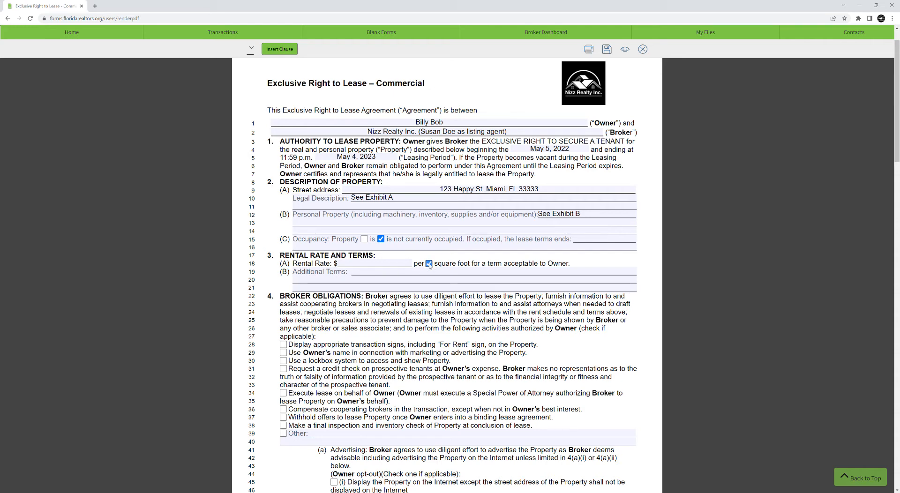
left_click(372, 266)
type("10000")
left_click(484, 270)
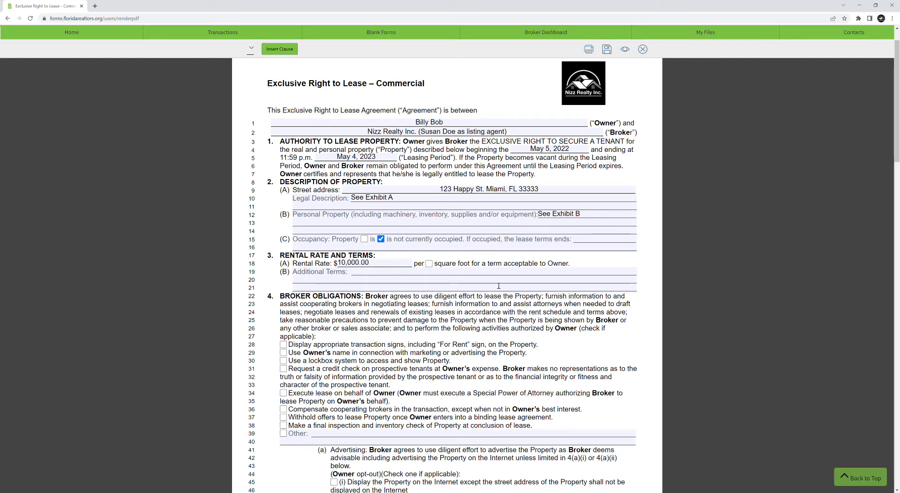
left_click(429, 264)
left_click(429, 264)
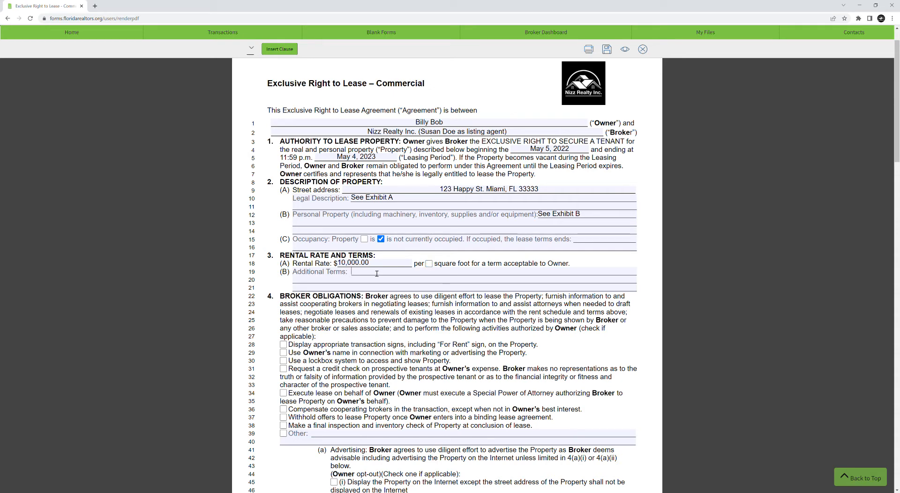
type("Per Month")
key("BackSpace")
key("BackSpace")
key("BackSpace")
key("BackSpace")
key("BackSpace")
key("BackSpace")
key("BackSpace")
key("BackSpace")
Enter "Tenant will pay $10,000.00 per month for rent" as the additional terms in section 3(B)
type("Tenant wi")
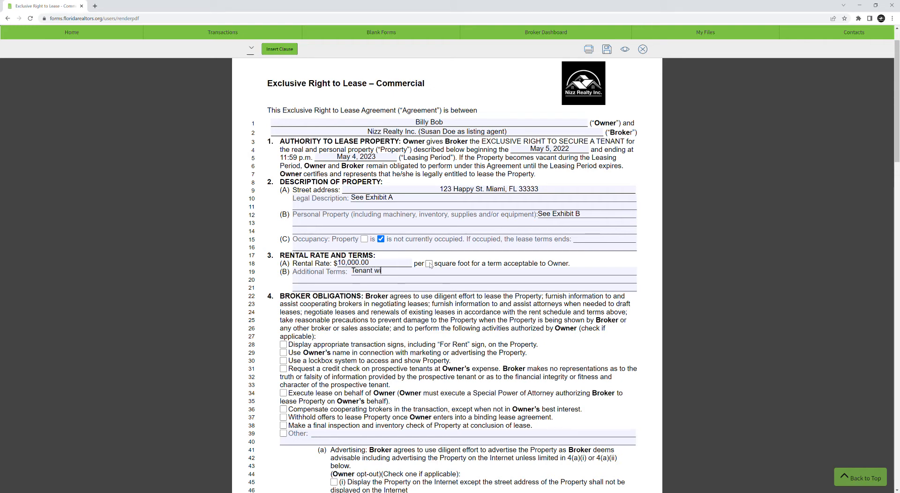
type("l l pay $10,000.00 per month ")
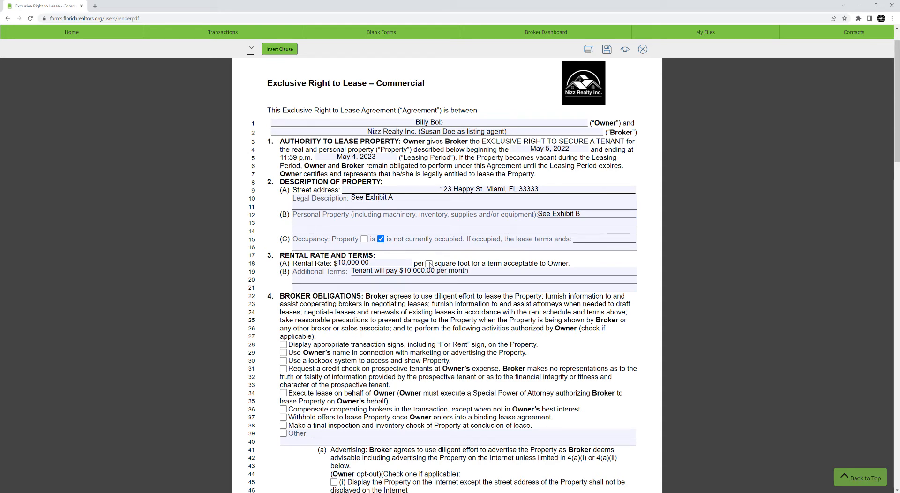
type("for rent")
Under Broker Obligations, authorize displaying transaction signs on the property and requesting a credit check on prospective tenants at the owner's expense
scroll(331, 311, "down", 3)
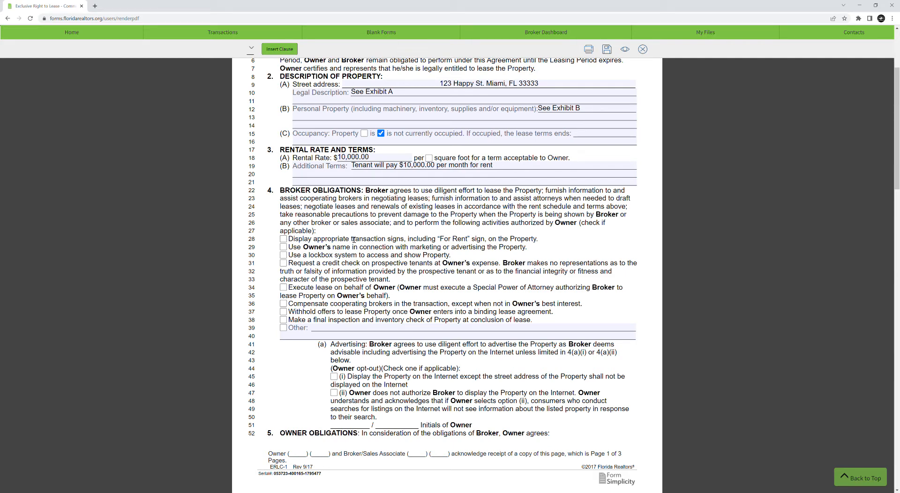
left_click(284, 239)
left_click(284, 240)
left_click(284, 239)
left_click(283, 256)
left_click(284, 256)
left_click(284, 263)
Authorize compensating cooperating brokers and withholding offers once the owner enters into a binding lease agreement
left_click(284, 288)
left_click(284, 288)
left_click(284, 304)
left_click(283, 312)
left_click(284, 321)
left_click(284, 322)
left_click(284, 320)
left_click(284, 320)
left_click(283, 328)
left_click(323, 330)
left_click(284, 329)
Set the broker's compensation in section 6(A) to 100% of the First month's rent
scroll(390, 367, "down", 1)
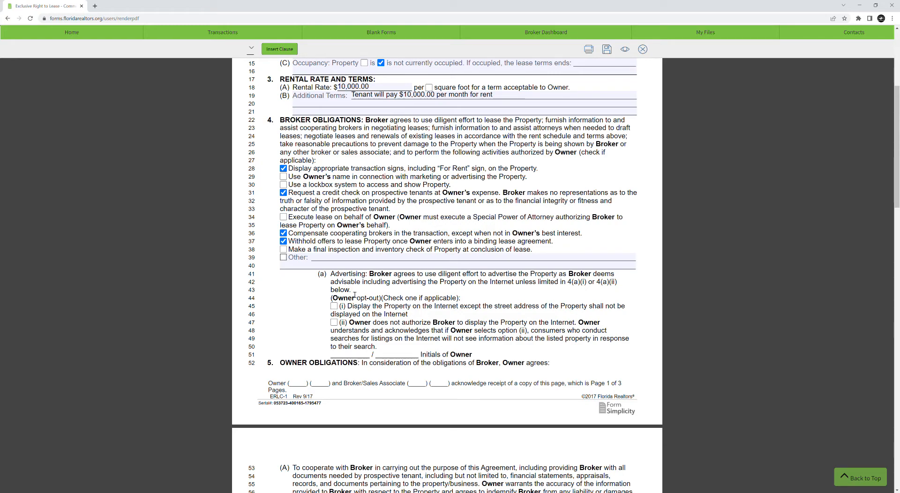
scroll(378, 302, "down", 4)
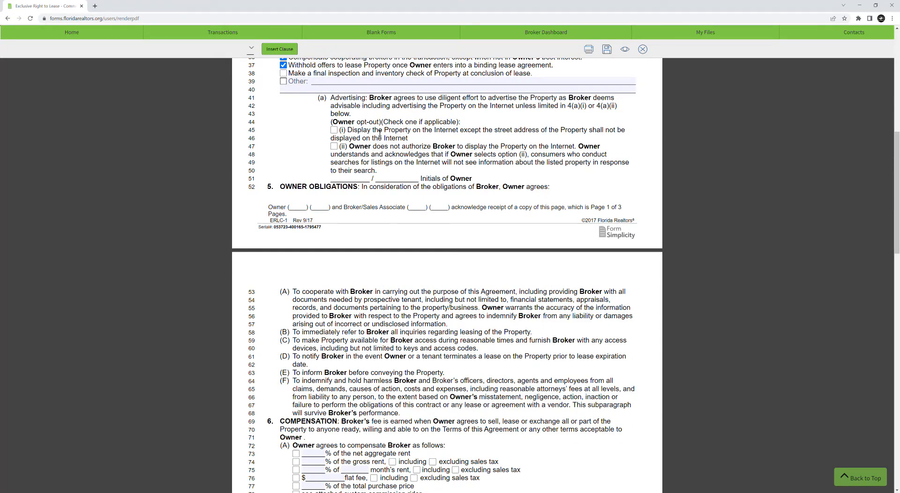
scroll(380, 133, "down", 3)
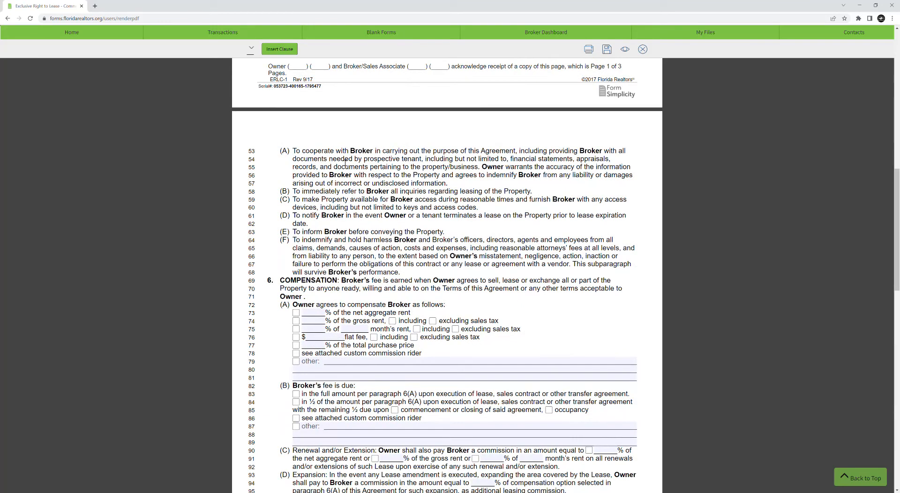
scroll(328, 141, "down", 2)
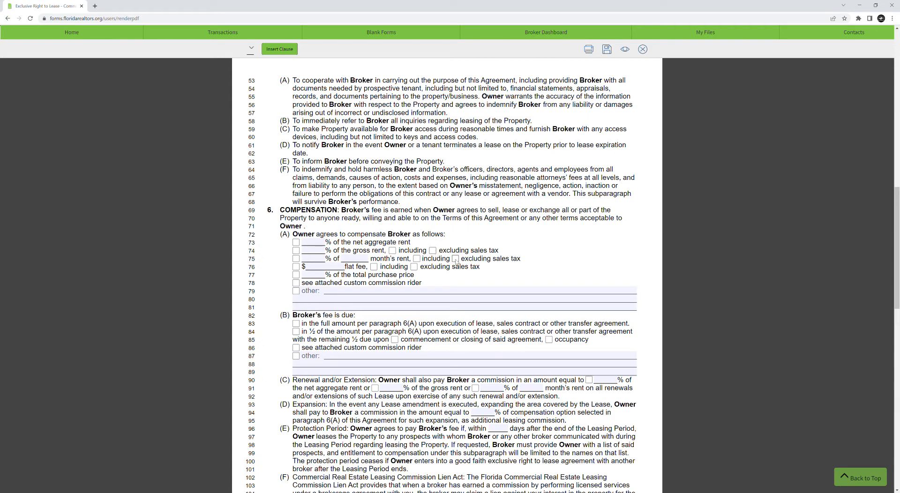
left_click(296, 259)
type("50")
key("BackSpace")
key("BackSpace")
type("100")
left_click(355, 260)
type("First")
left_click(296, 258)
left_click(296, 267)
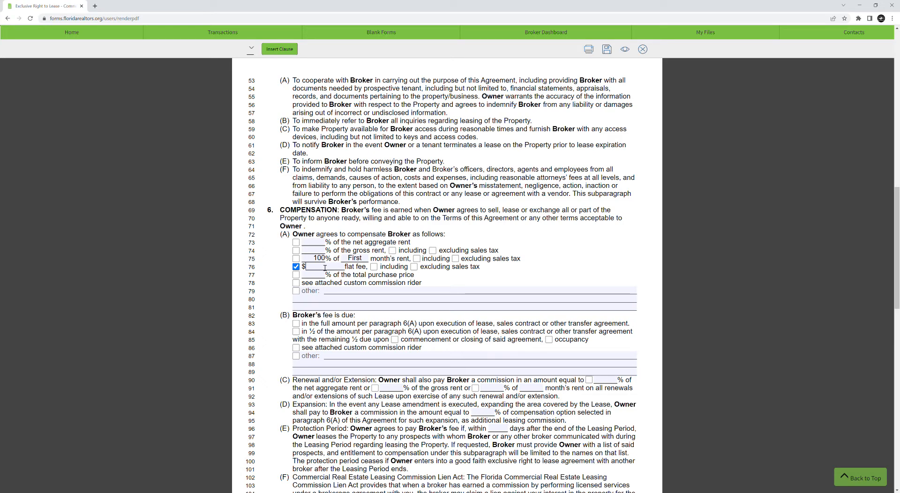
type("80000")
key("BackSpace")
key("BackSpace")
key("BackSpace")
key("BackSpace")
key("BackSpace")
type("15000")
left_click(339, 278)
scroll(443, 225, "up", 1)
scroll(443, 214, "down", 1)
left_click(313, 267)
key("BackSpace")
left_click(296, 267)
left_click(296, 259)
In section 6(B), make the broker's fee due in the full amount upon lease execution and check the occupancy option
scroll(404, 291, "down", 1)
scroll(383, 280, "down", 1)
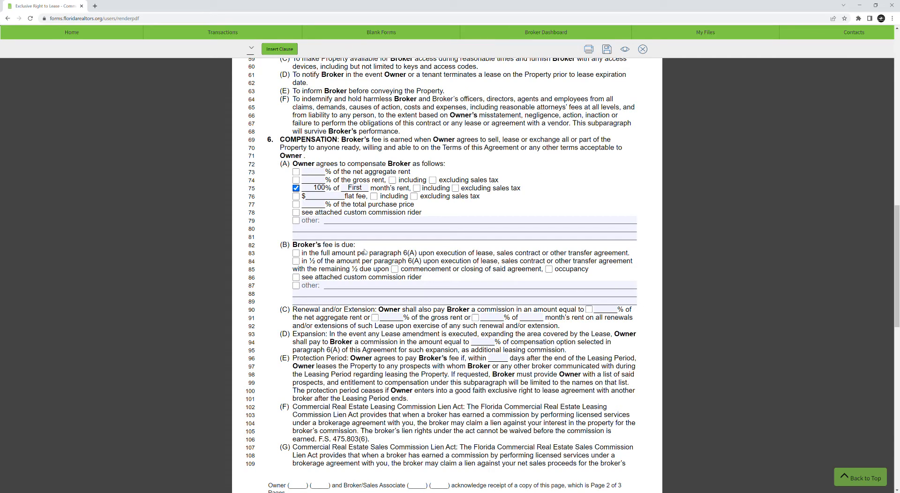
left_click(297, 254)
left_click(548, 269)
left_click(548, 271)
left_click(549, 271)
Set the renewal and extension commission in section 6(C) to 100% of the First month's rent
scroll(345, 318, "down", 1)
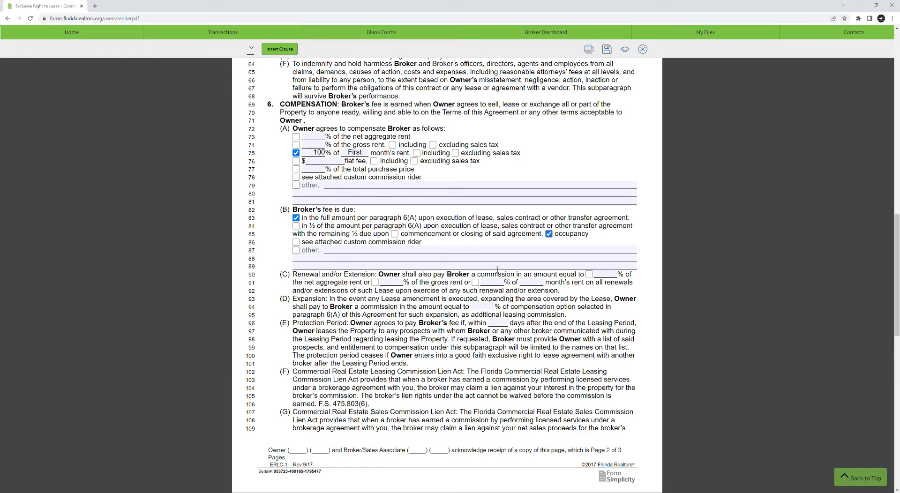
left_click(476, 282)
left_click(493, 284)
type("1")
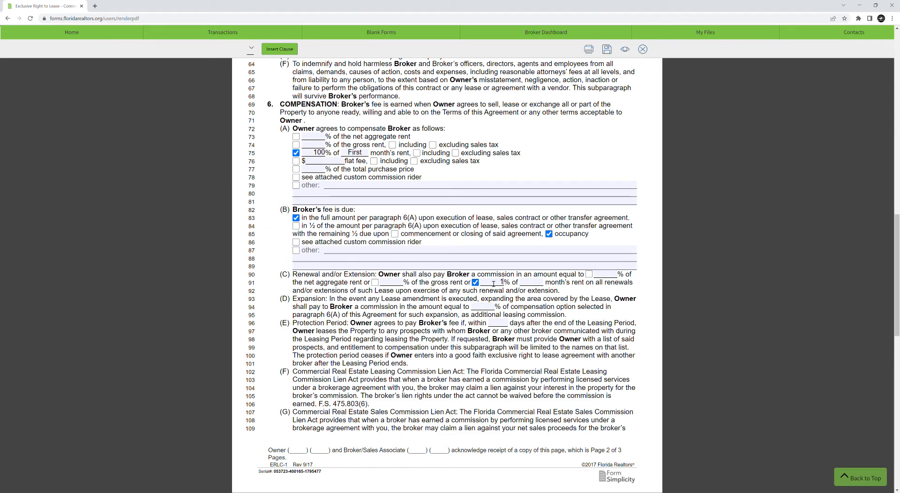
type("00First")
Review the completed rental terms, the compensation entries and the Expansion clause of the agreement
scroll(495, 290, "up", 15)
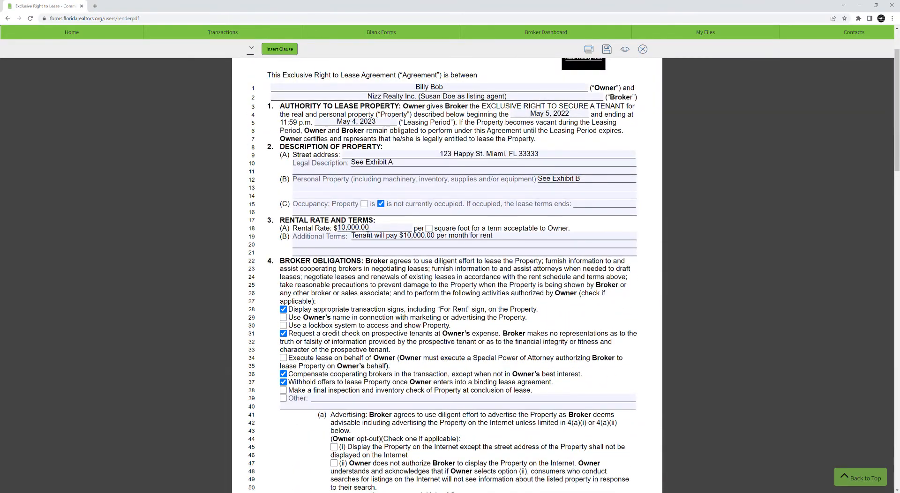
scroll(467, 270, "down", 10)
scroll(467, 270, "down", 8)
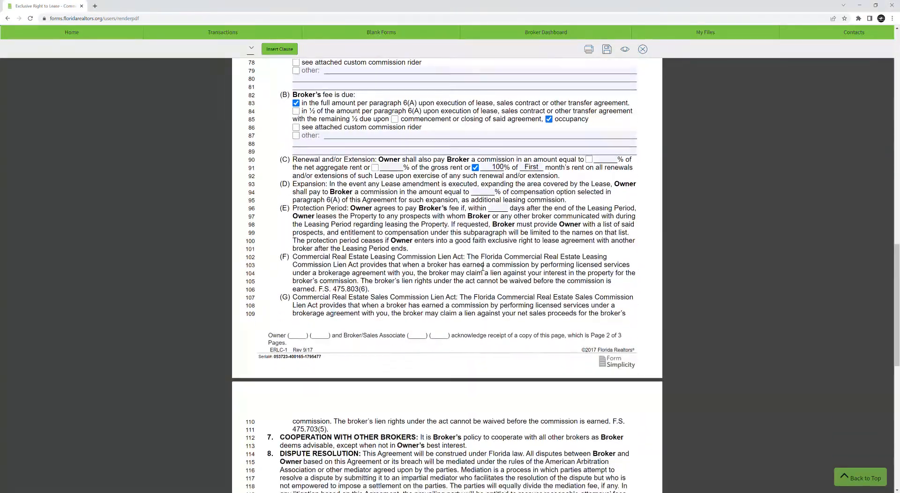
scroll(482, 270, "up", 6)
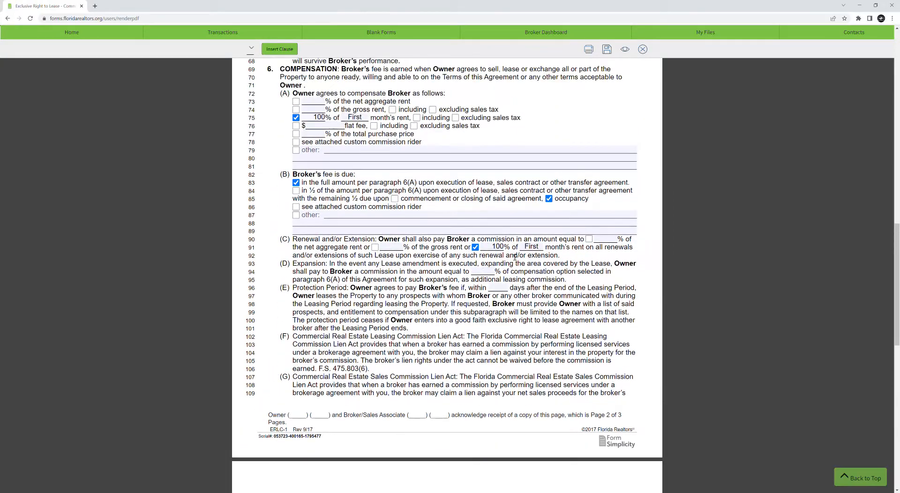
left_click(478, 248)
left_click(423, 180)
left_click_drag(293, 289, 381, 291)
left_click(426, 294)
Set the protection period in section 6(E) to 90 days after the end of the Leasing Period
left_click(501, 290)
scroll(509, 312, "down", 3)
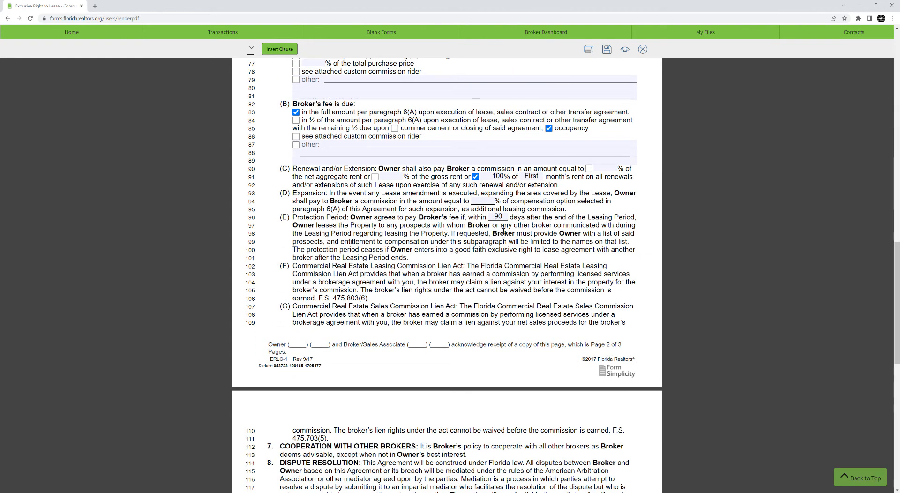
Examine the lien act, cooperation, dispute resolution and miscellaneous clauses, the additional clauses area and the signature block on the last page
scroll(503, 232, "down", 1)
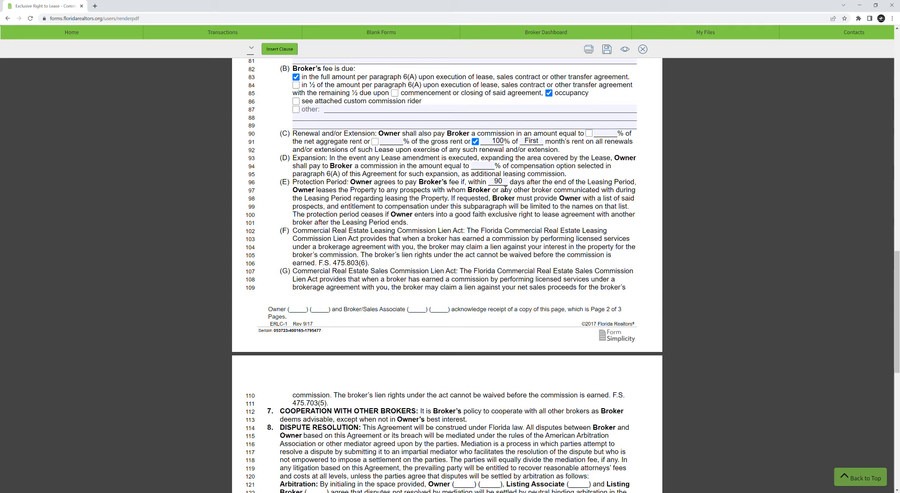
scroll(488, 213, "down", 5)
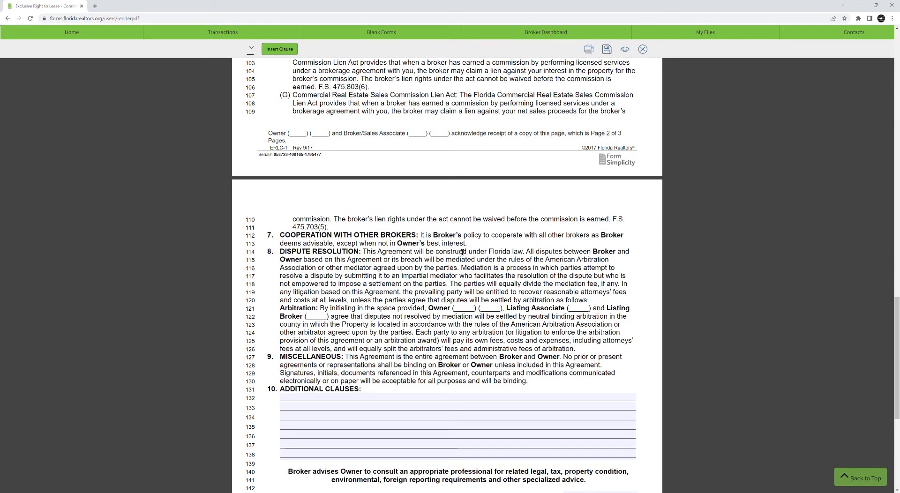
scroll(455, 259, "down", 1)
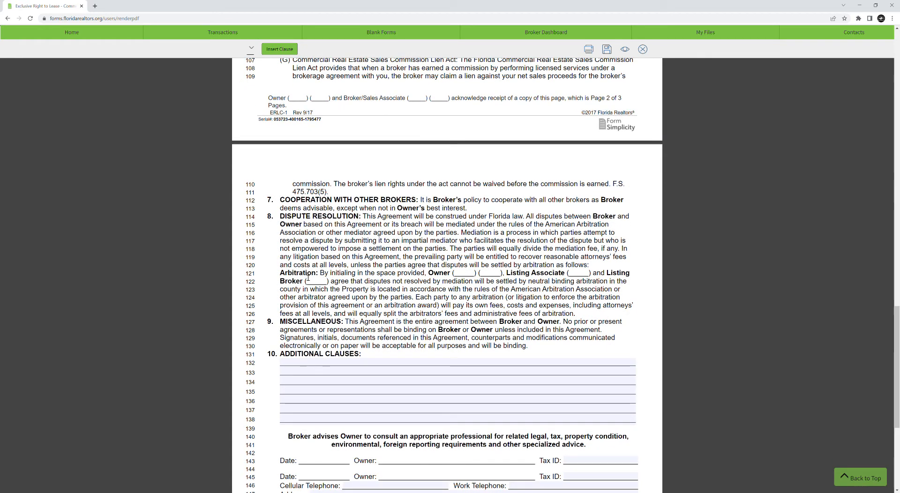
scroll(346, 276, "down", 4)
scroll(334, 271, "up", 3)
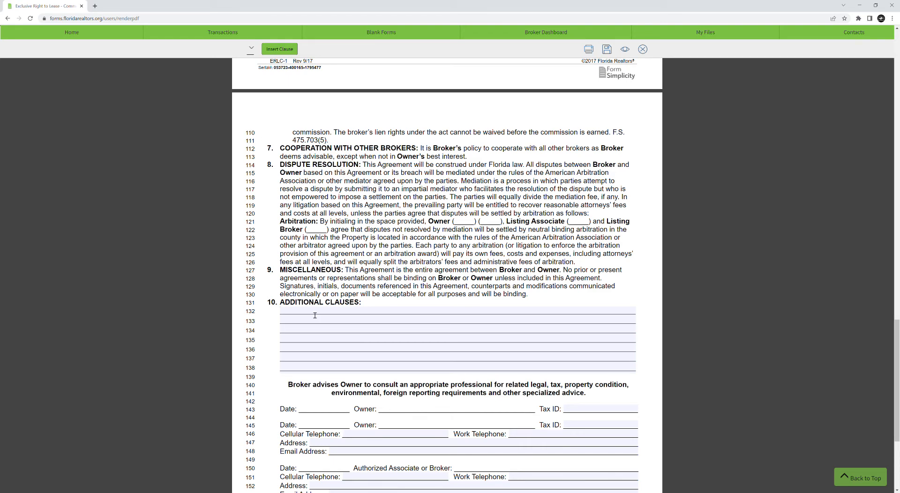
scroll(384, 301, "down", 1)
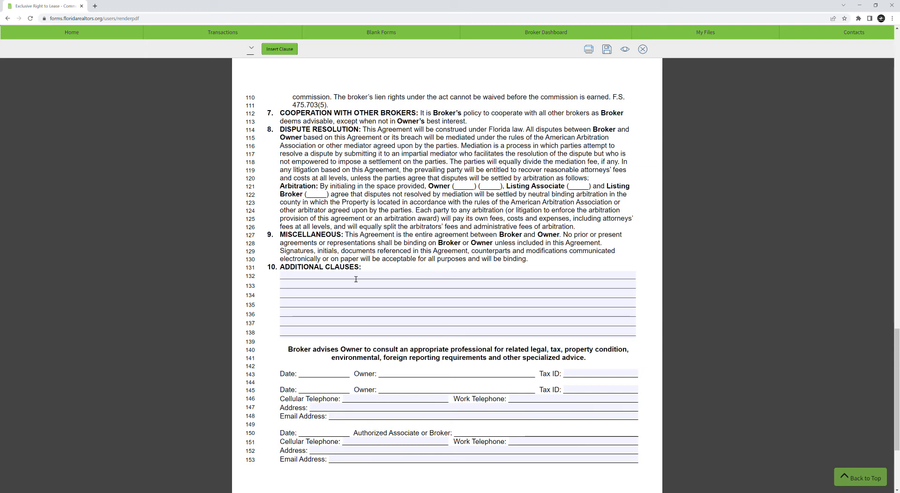
scroll(355, 280, "down", 1)
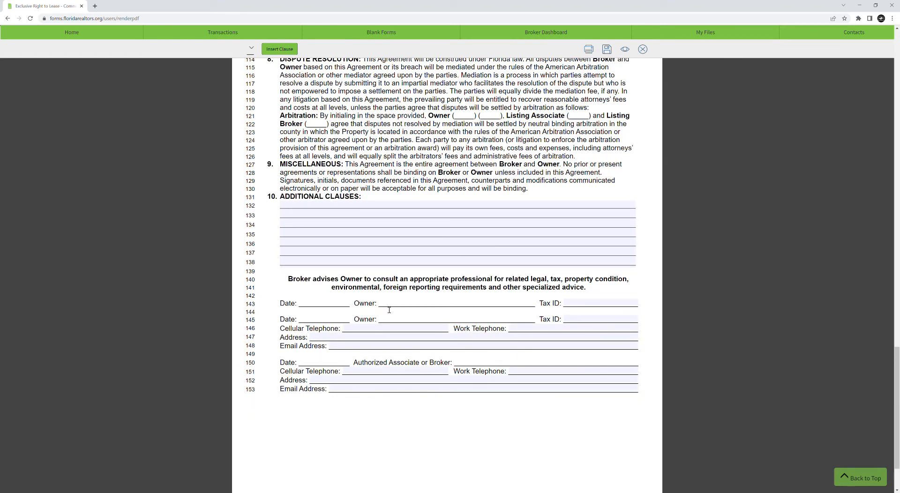
scroll(382, 310, "down", 2)
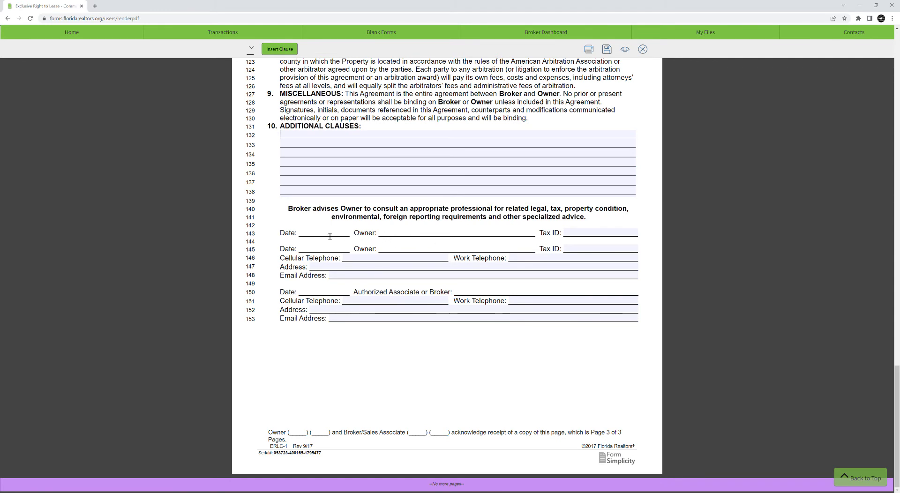
left_click_drag(364, 294, 451, 293)
left_click(453, 292)
scroll(428, 369, "up", 6)
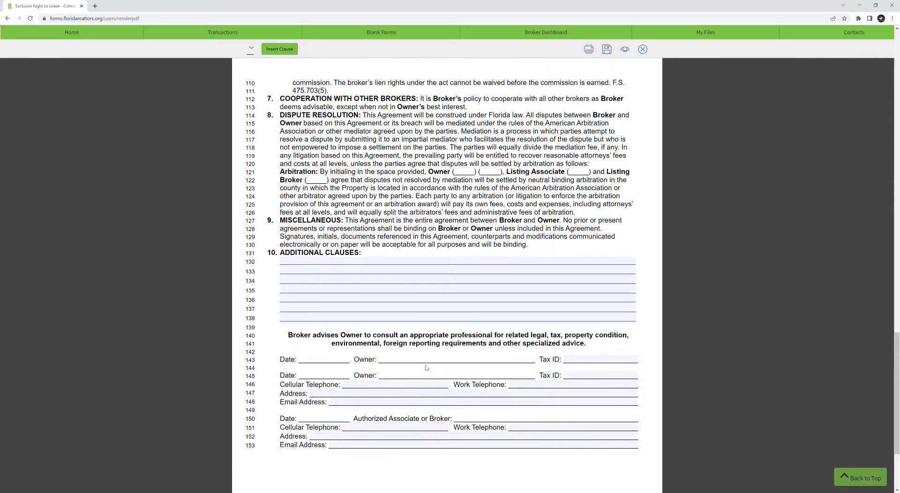
Review the completed agreement from the parties and property details through the compensation terms to the closing clauses
scroll(428, 369, "up", 20)
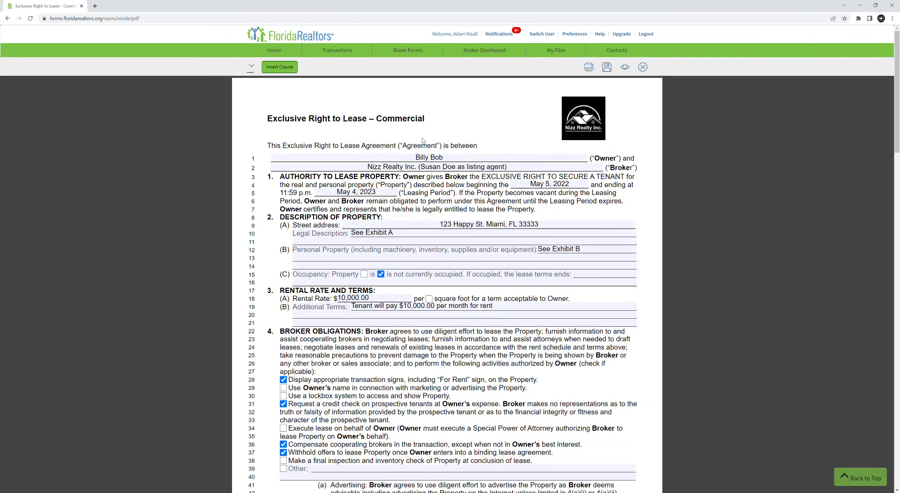
scroll(459, 173, "down", 1)
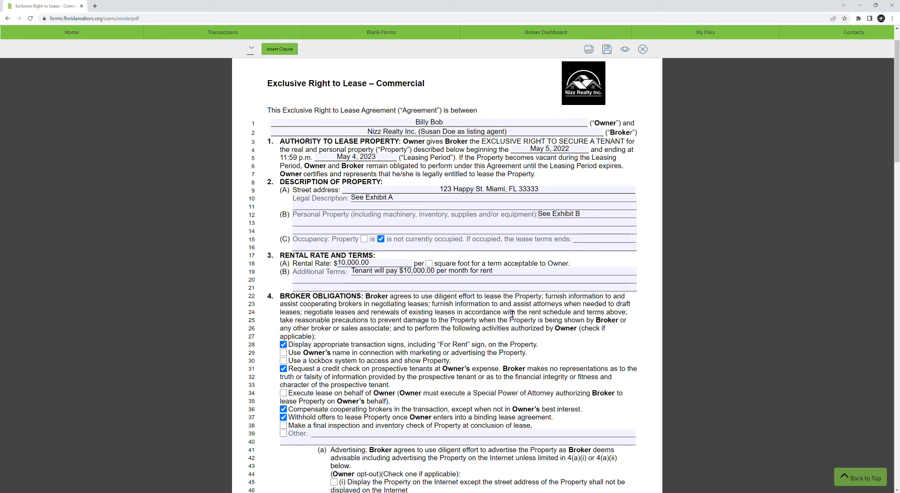
scroll(513, 314, "down", 5)
scroll(511, 317, "down", 6)
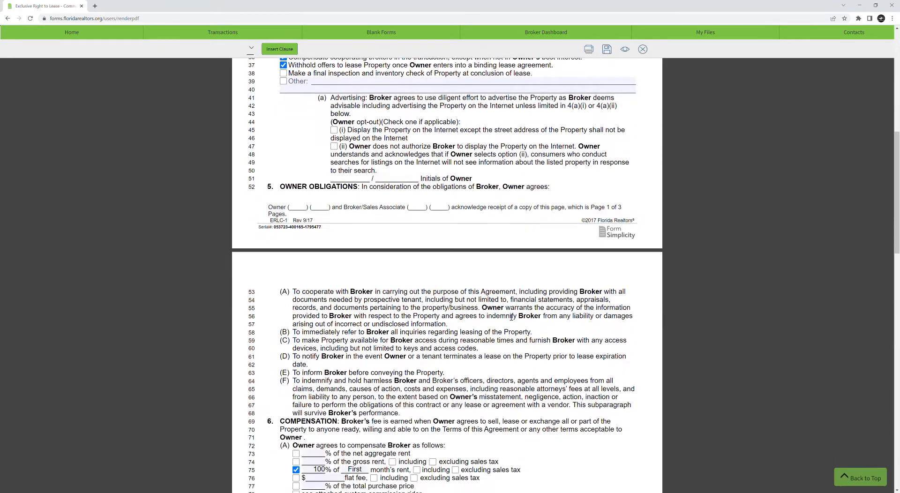
scroll(509, 317, "down", 3)
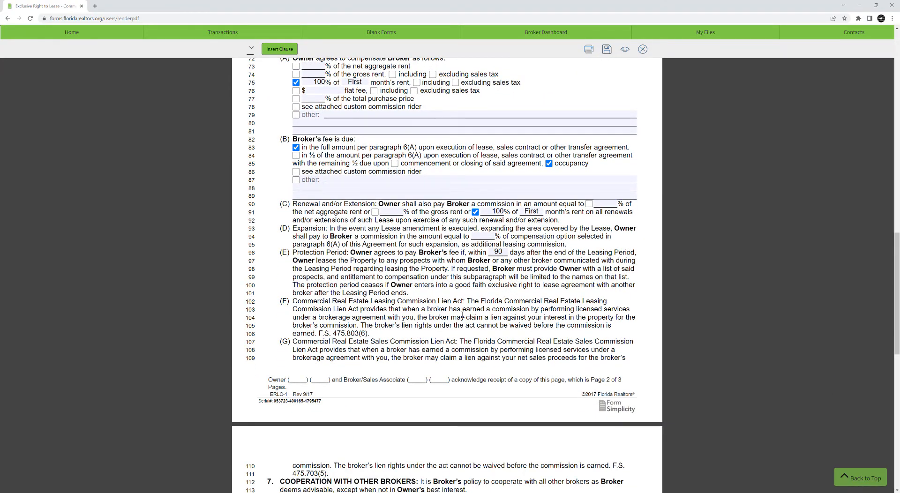
scroll(472, 276, "down", 5)
scroll(462, 313, "down", 1)
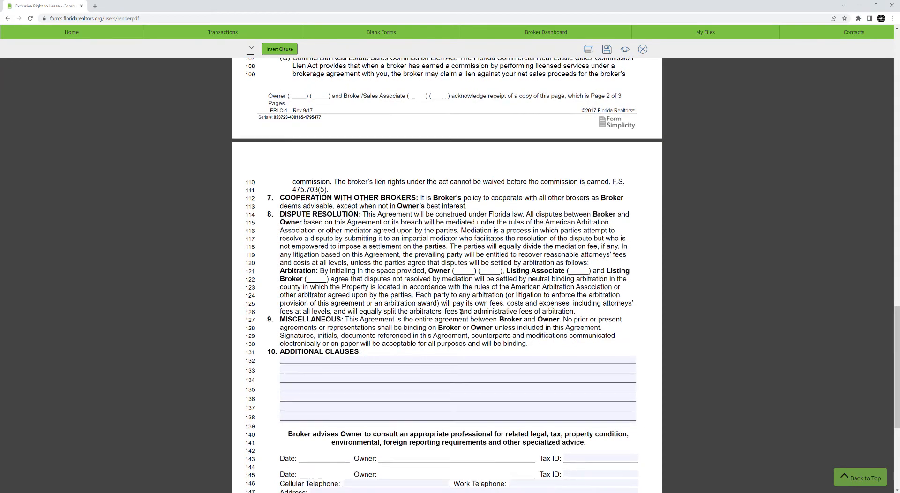
Compare the Compensation terms in section 6 with the Cooperation with Other Brokers clause in section 7
scroll(462, 313, "up", 5)
scroll(461, 313, "up", 3)
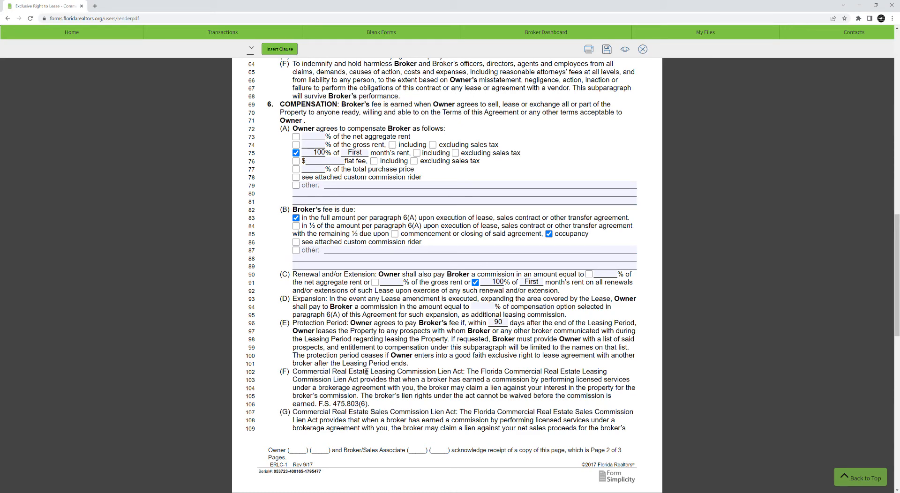
scroll(367, 212, "up", 1)
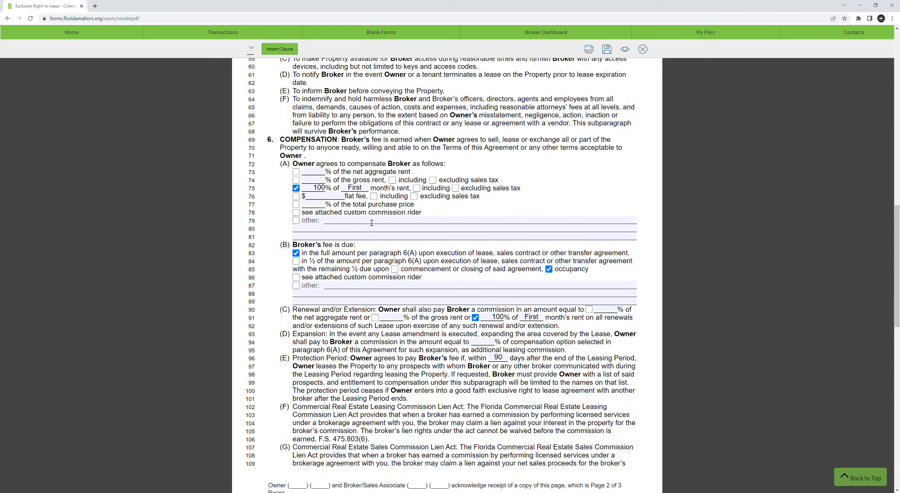
scroll(301, 143, "down", 1)
scroll(301, 143, "up", 1)
left_click_drag(280, 142, 341, 142)
left_click(372, 146)
scroll(341, 223, "down", 6)
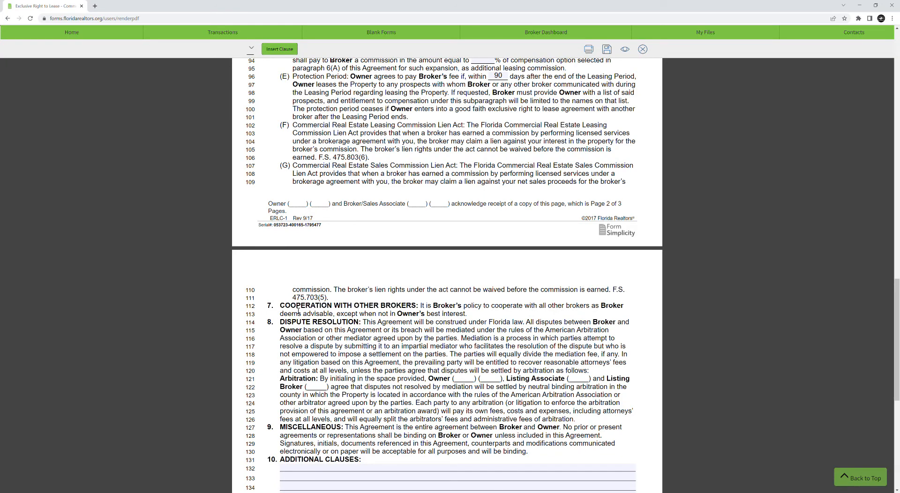
left_click_drag(298, 311, 417, 314)
left_click(422, 315)
scroll(397, 323, "down", 2)
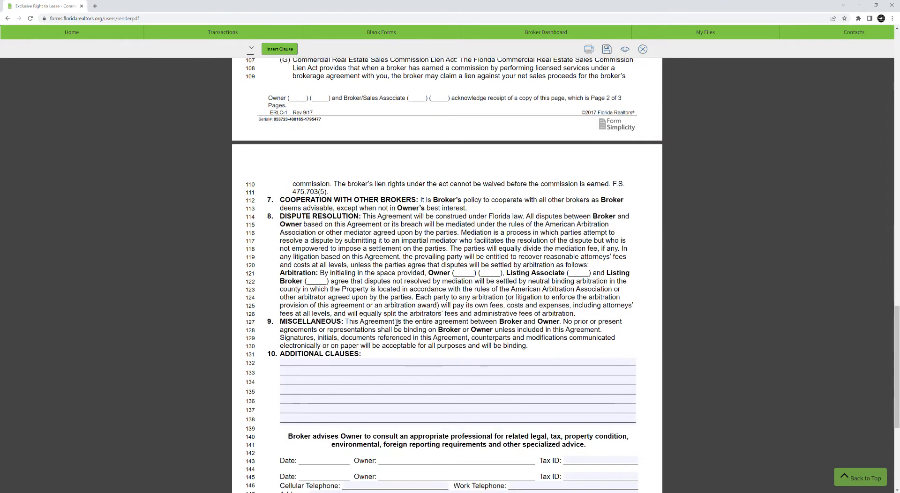
scroll(399, 323, "down", 5)
scroll(399, 323, "up", 14)
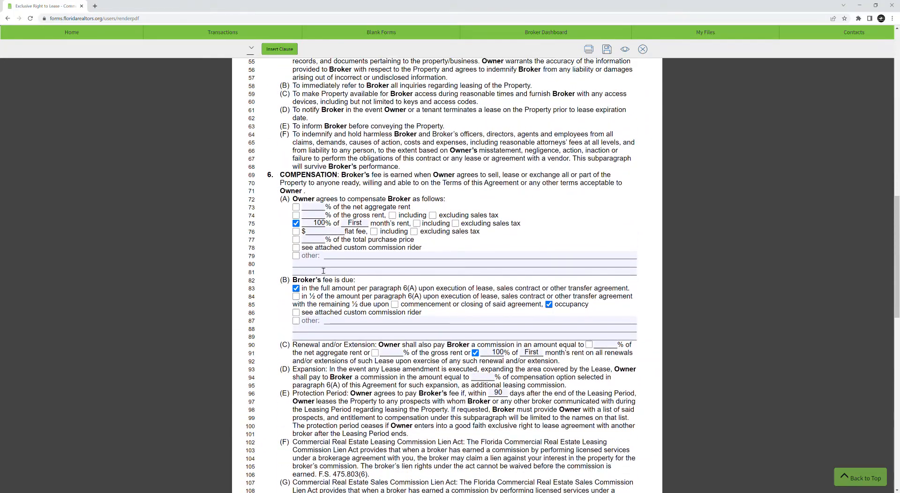
left_click(296, 256)
type("Will")
key("BackSpace")
key("BackSpace")
key("BackSpace")
key("BackSpace")
key("BackSpace")
scroll(404, 302, "down", 5)
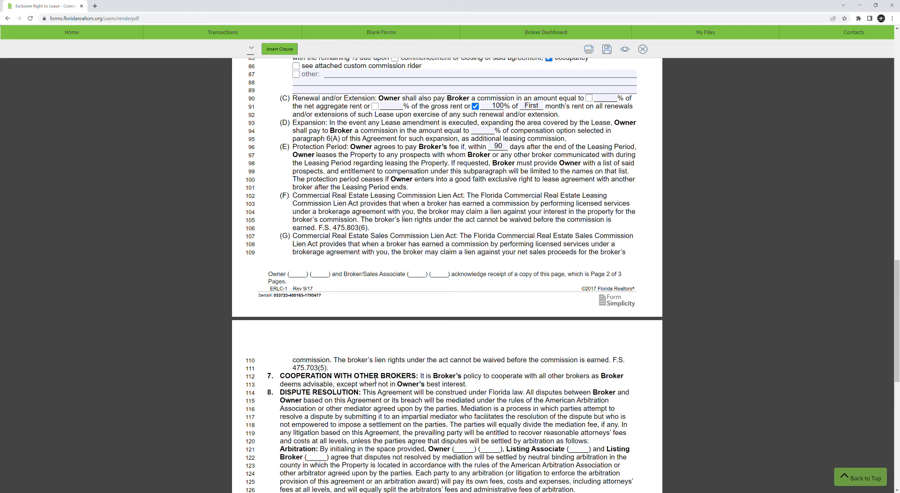
scroll(351, 304, "up", 2)
scroll(326, 154, "up", 1)
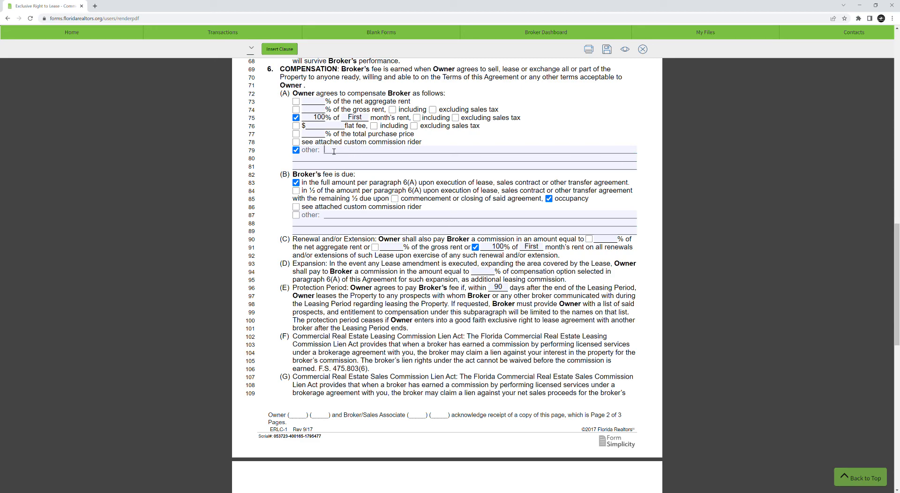
Recheck the compensation terms, the first-page entries, and the additional clauses and signature areas of the agreement
scroll(350, 186, "down", 5)
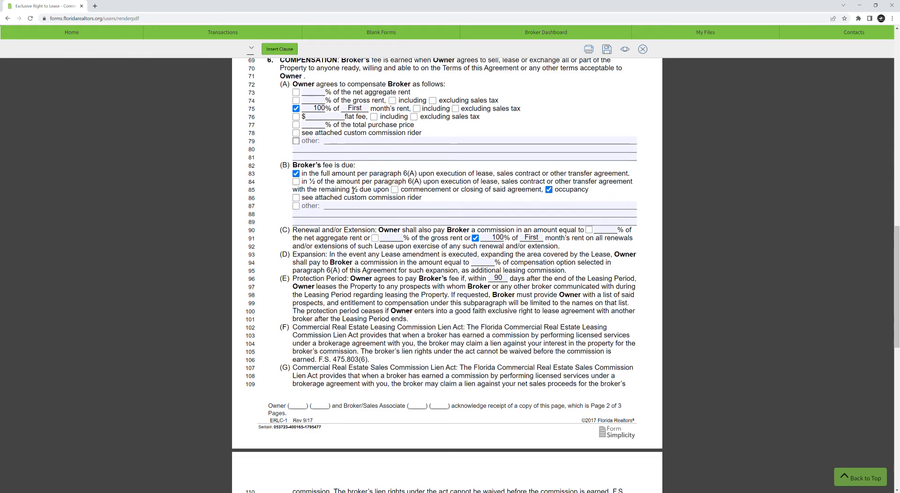
scroll(350, 186, "down", 2)
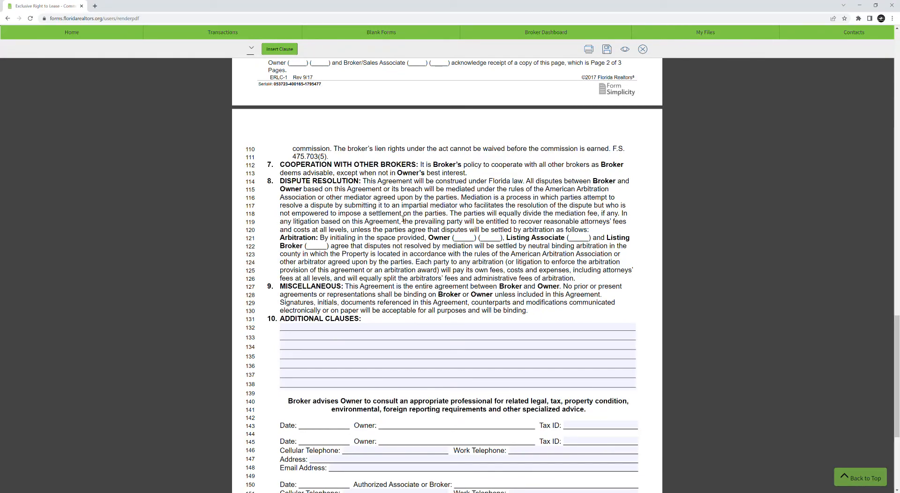
scroll(403, 228, "up", 3)
scroll(353, 211, "up", 2)
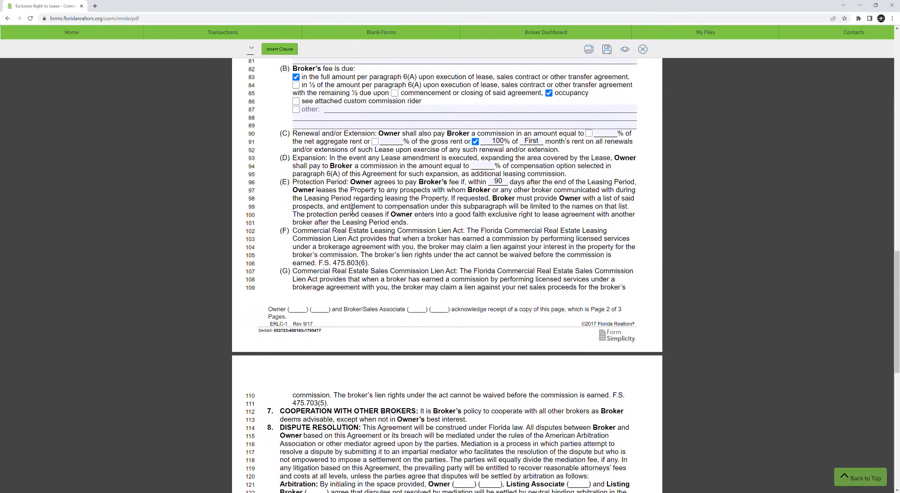
scroll(352, 211, "up", 2)
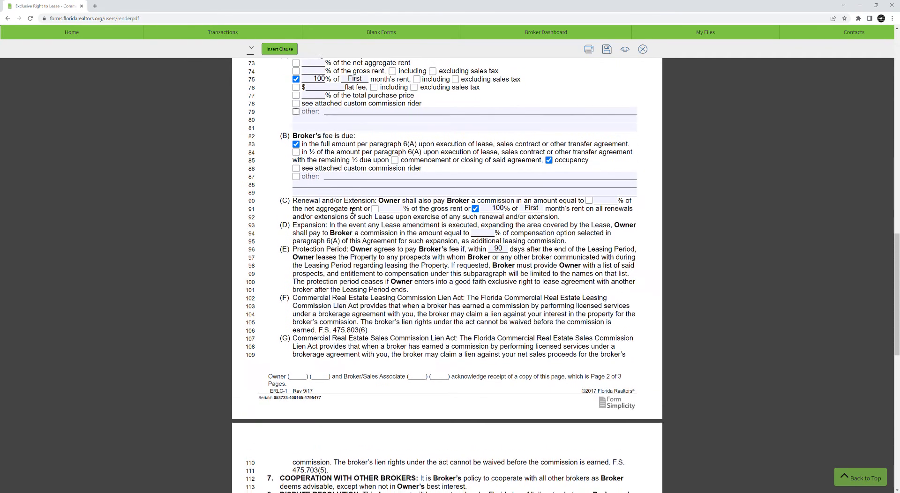
scroll(336, 162, "up", 2)
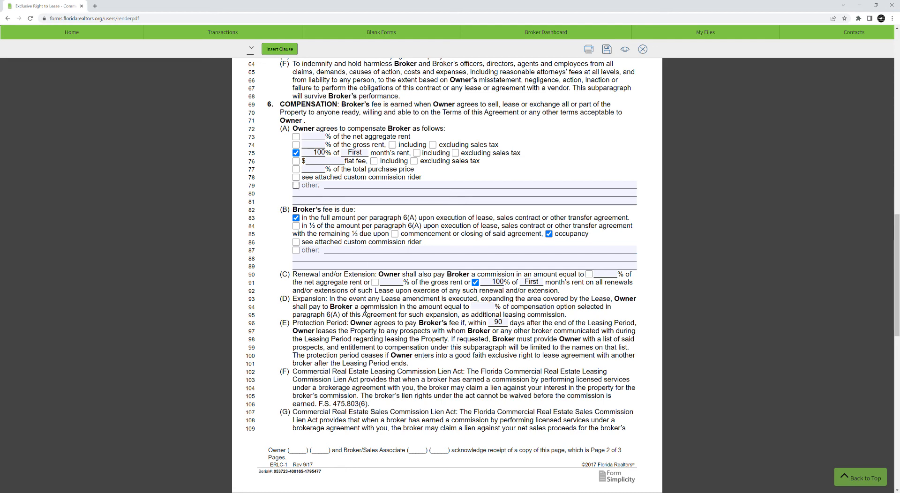
scroll(365, 310, "up", 6)
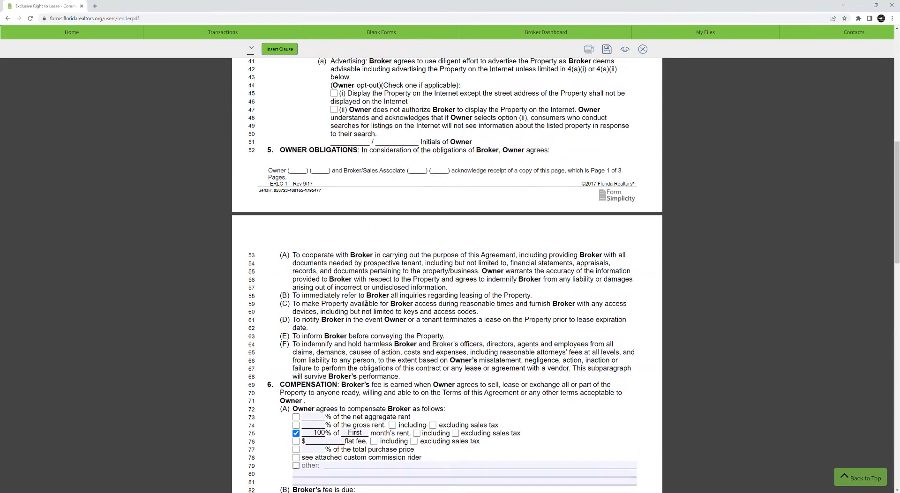
scroll(365, 304, "up", 6)
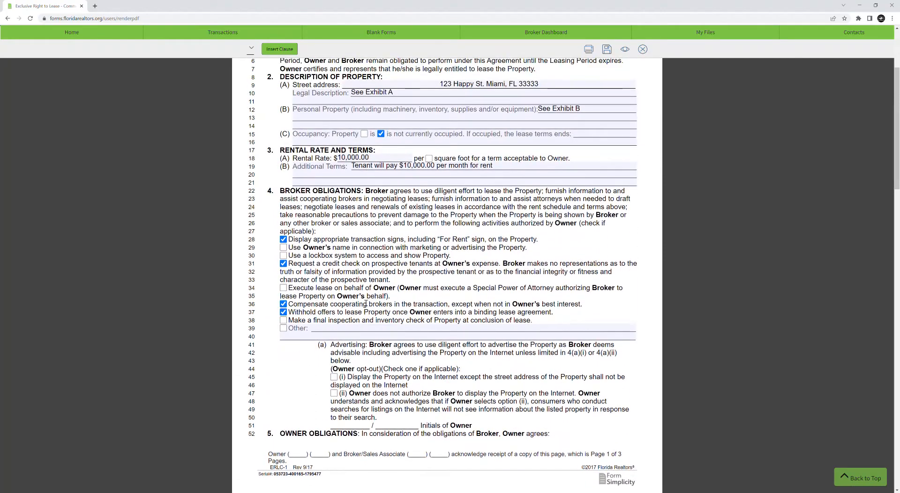
scroll(365, 304, "up", 2)
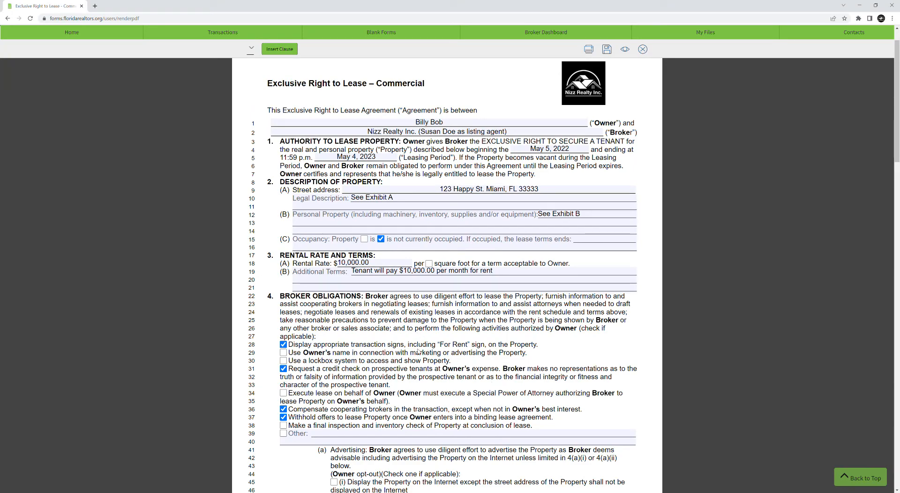
scroll(418, 352, "down", 15)
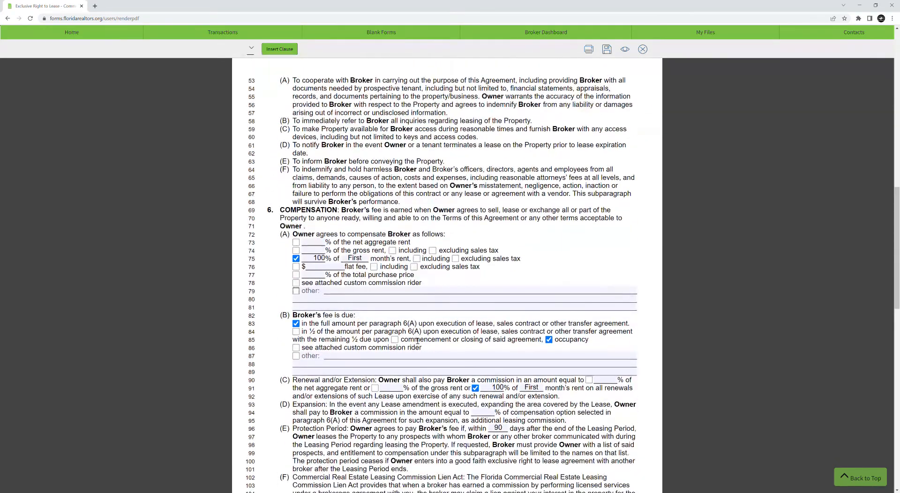
scroll(418, 341, "down", 7)
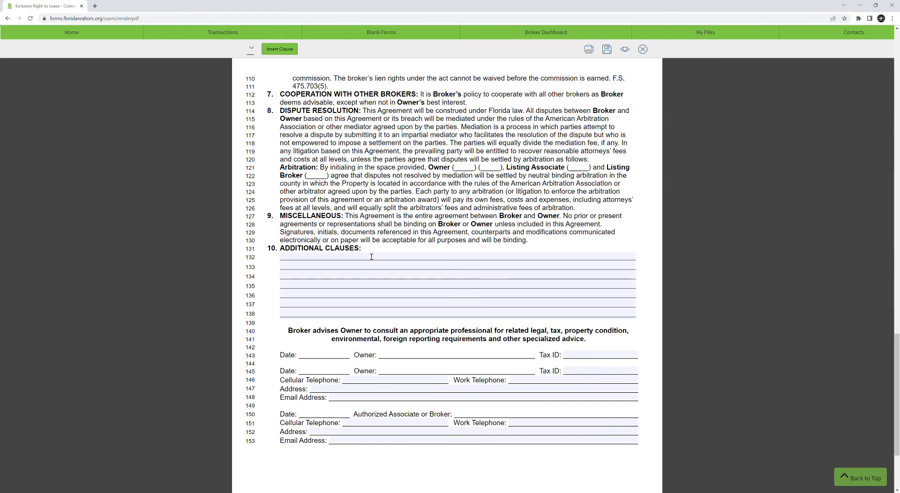
scroll(382, 267, "down", 3)
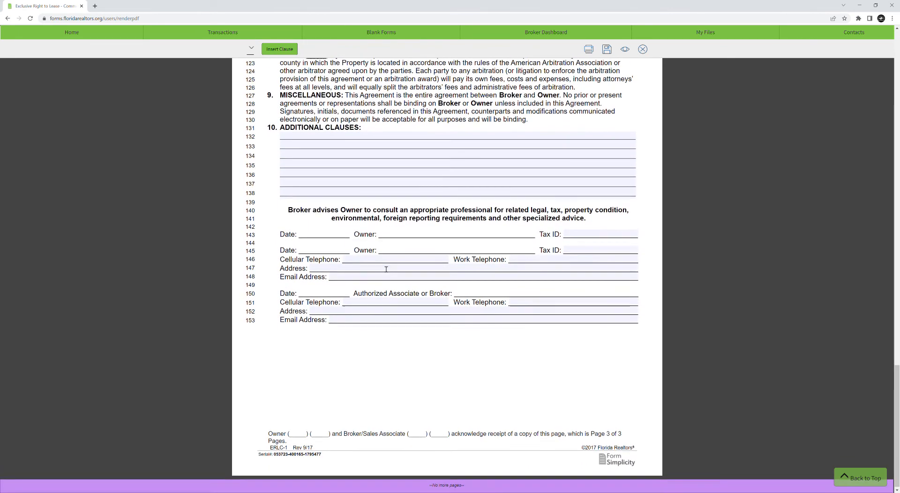
scroll(386, 268, "up", 2)
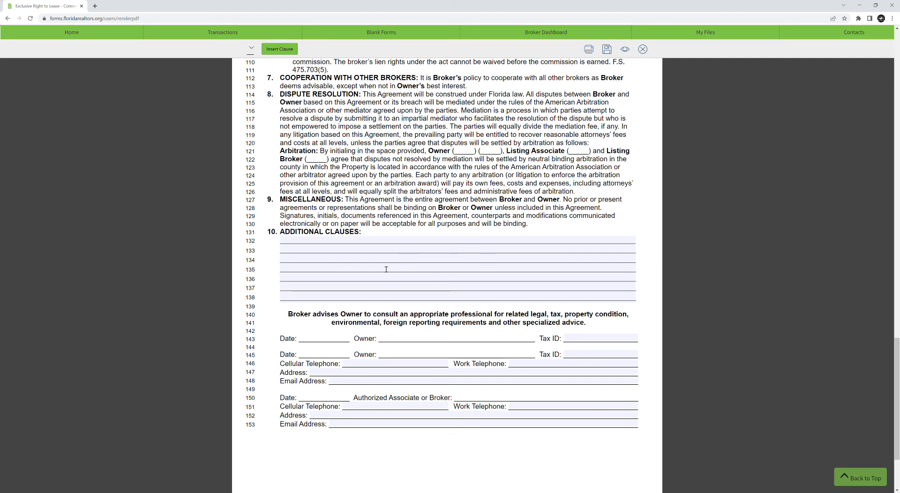
Check the "other" compensation option in section 6(A)
scroll(385, 269, "up", 3)
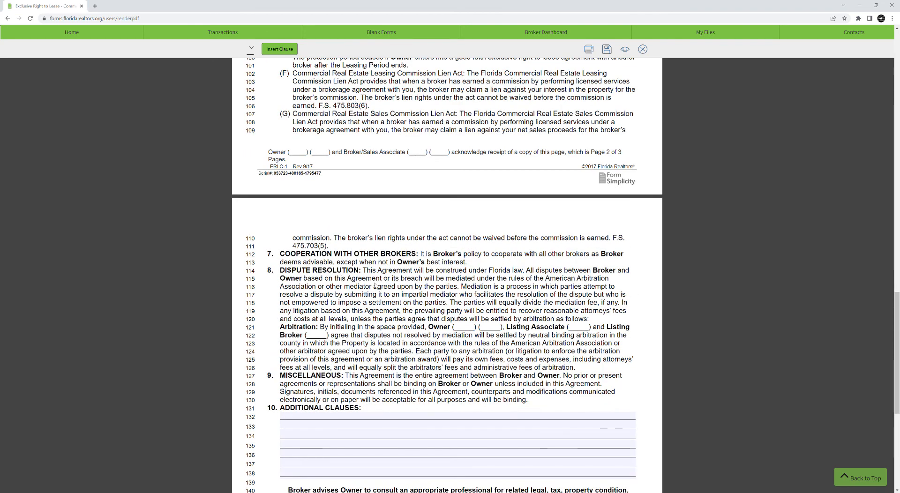
scroll(379, 291, "up", 5)
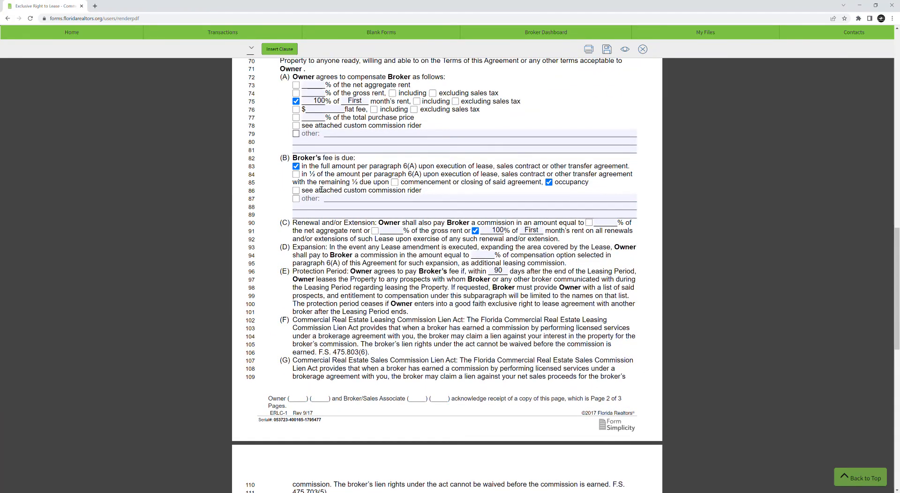
left_click(296, 134)
Look over the agreement from the signature section back to the parties and property details on the first page
scroll(466, 255, "down", 10)
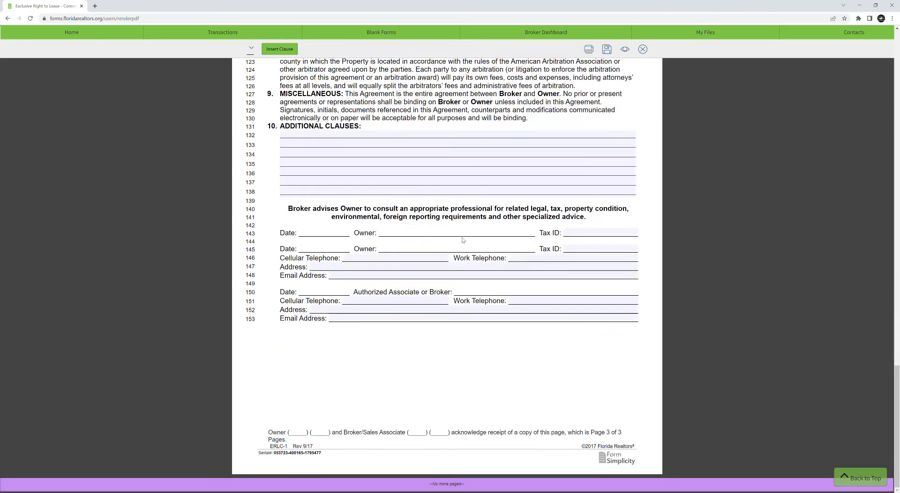
scroll(493, 253, "up", 7)
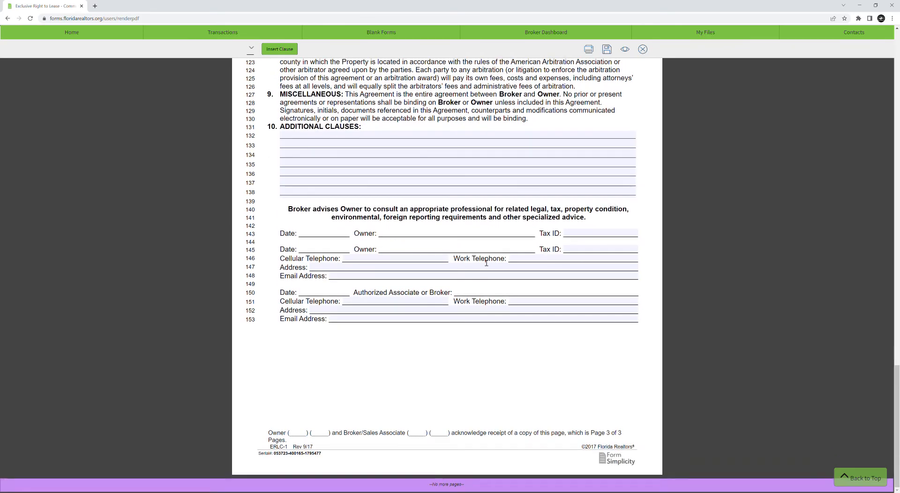
scroll(482, 261, "up", 12)
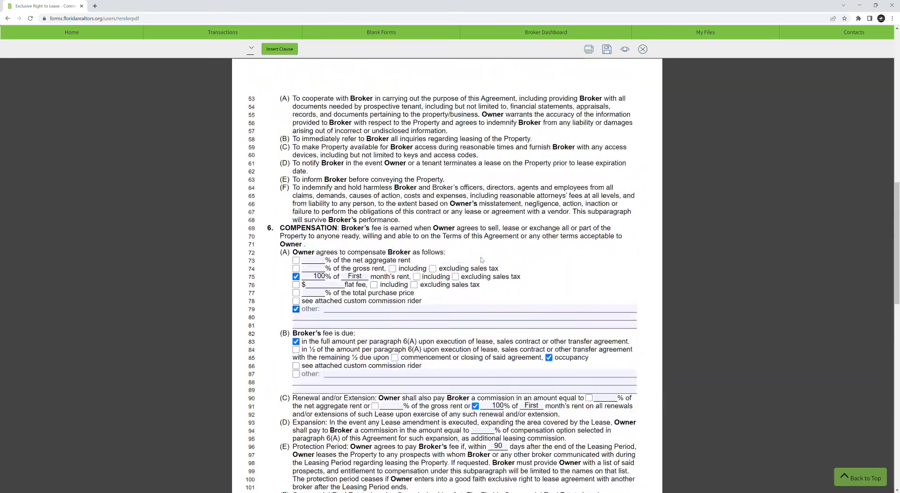
scroll(482, 261, "up", 6)
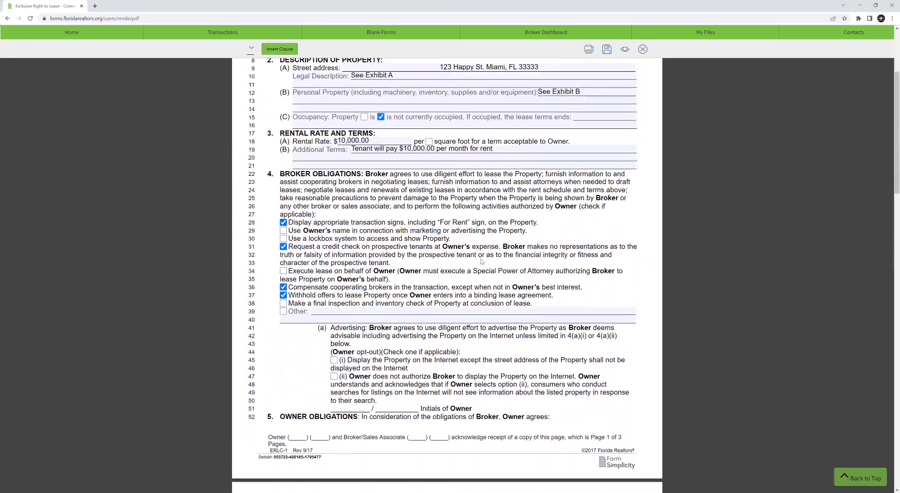
scroll(484, 266, "up", 2)
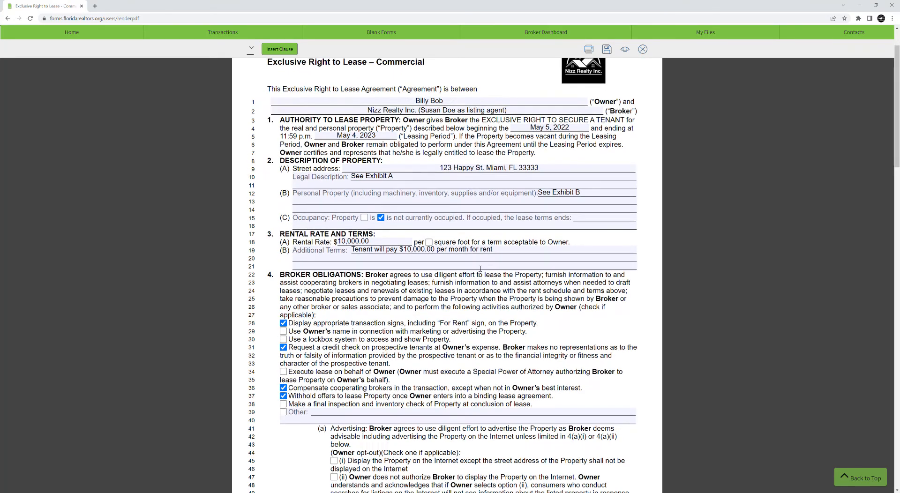